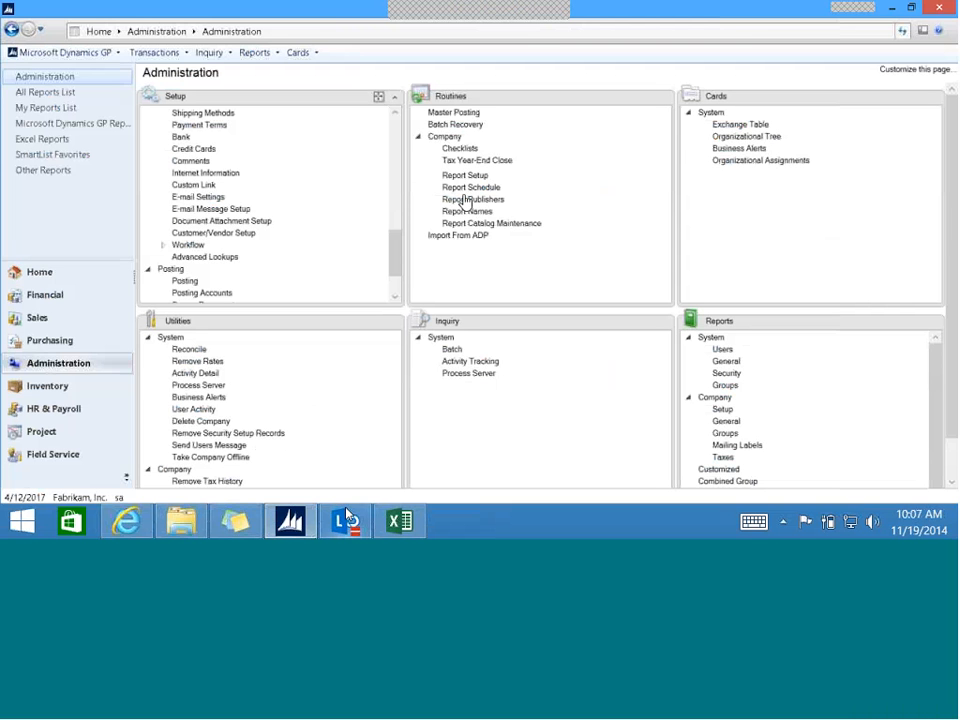
- Review the company's document attachment setup options and accept them
{"action": "mouse_move", "coordinate": [345, 521]}
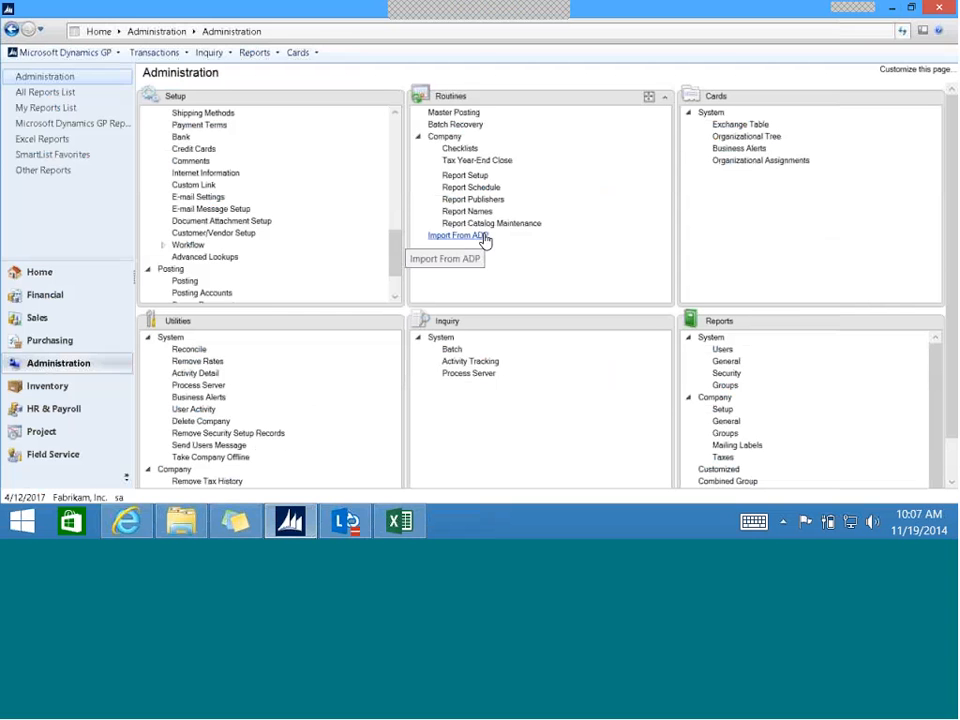
{"action": "left_click", "coordinate": [251, 221]}
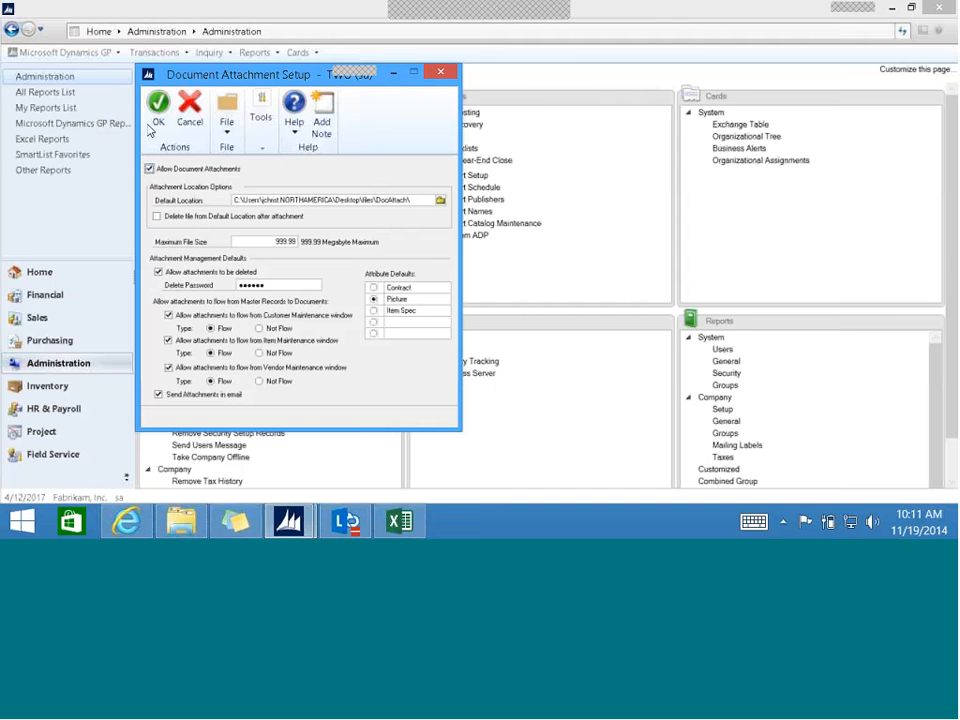
{"action": "left_click", "coordinate": [157, 128]}
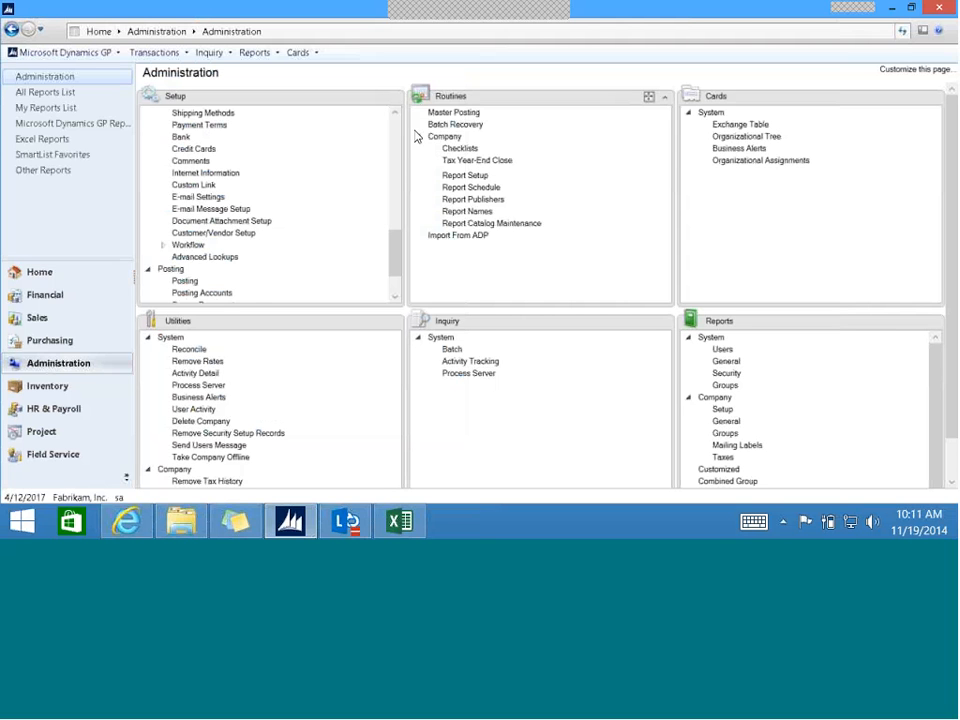
- Open the inventory item card for item A100
{"action": "left_click", "coordinate": [60, 386]}
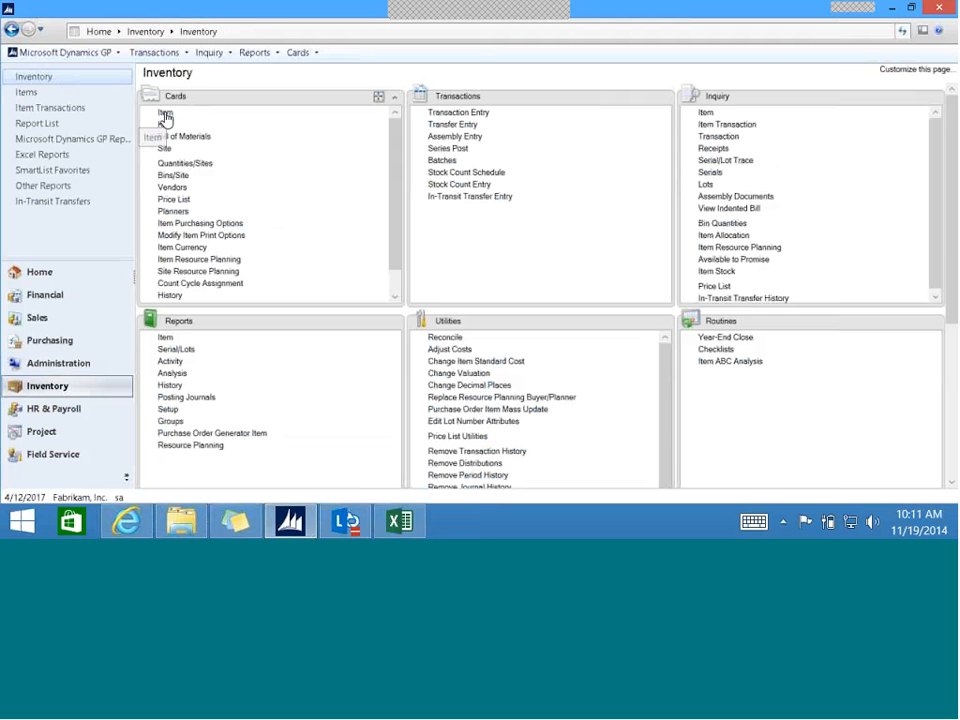
{"action": "left_click", "coordinate": [165, 114]}
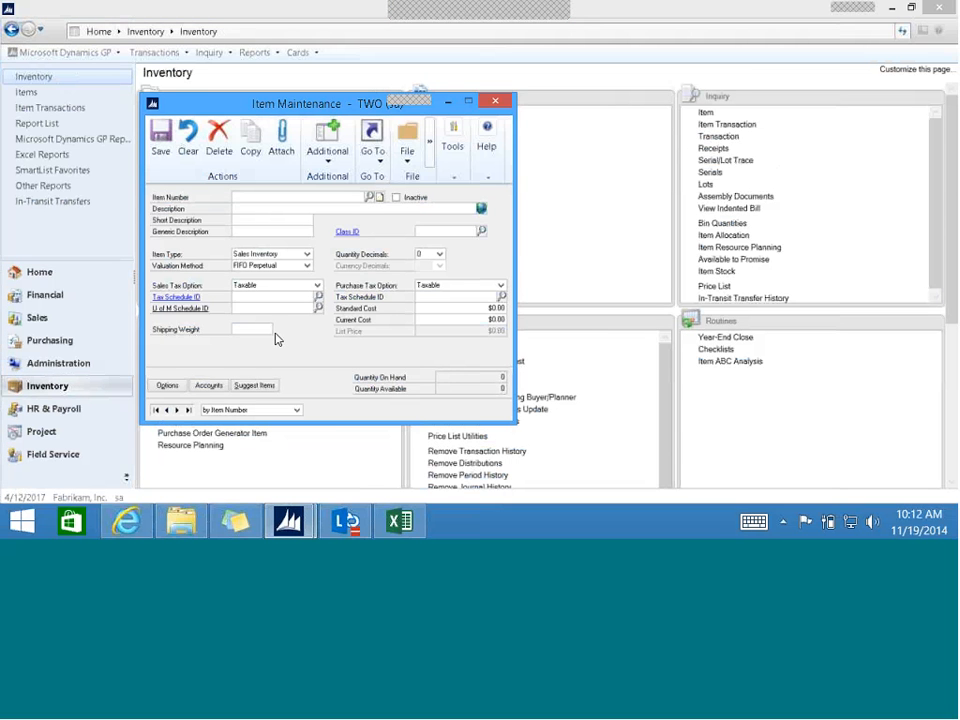
{"action": "type", "text": "A100"}
{"action": "key", "text": "Tab"}
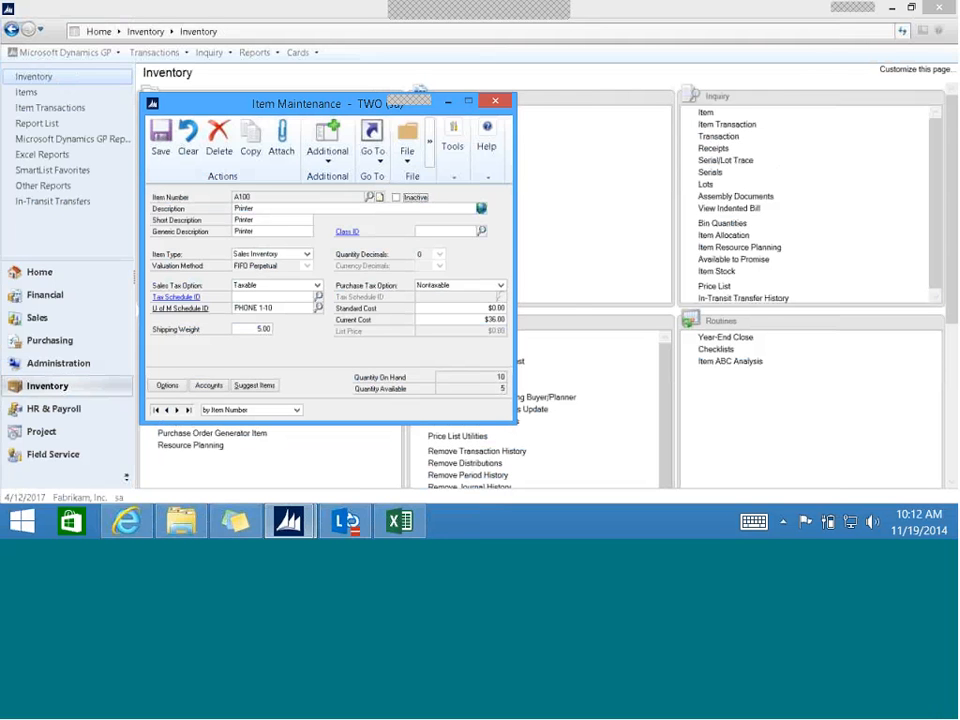
- Attach the file laser-printer.jpg from the DocAttach folder to the item
{"action": "left_click", "coordinate": [283, 140]}
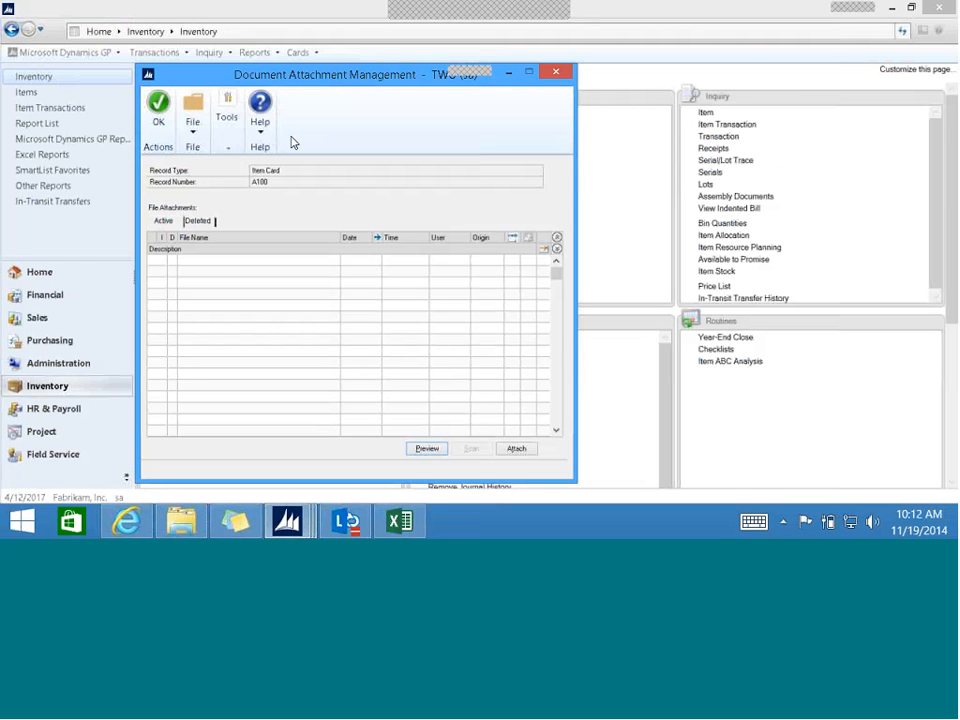
{"action": "left_click", "coordinate": [526, 456]}
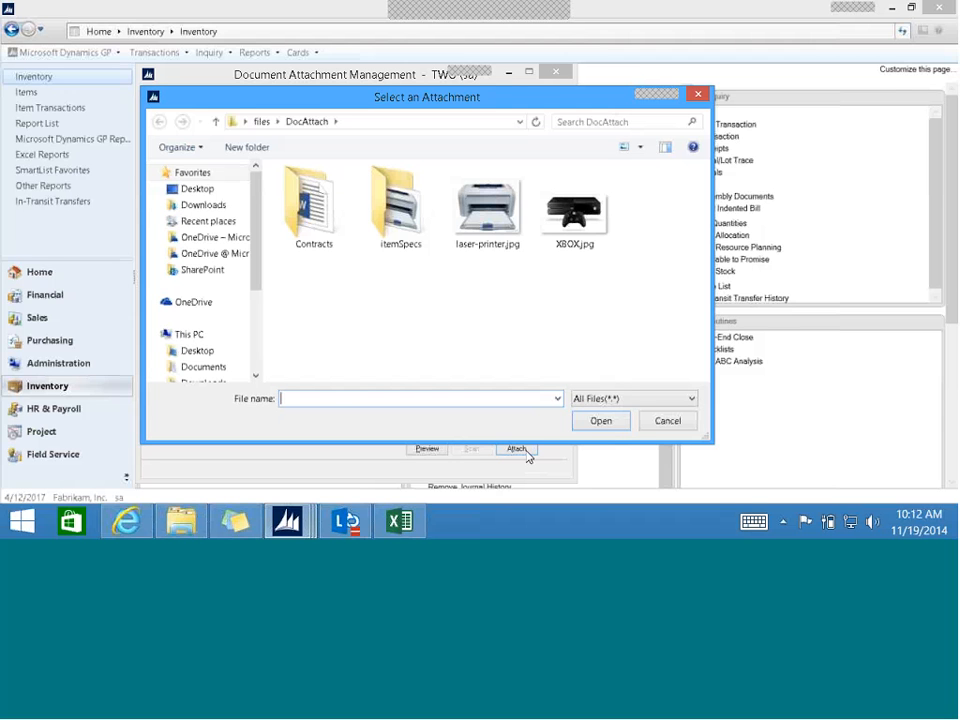
{"action": "left_click", "coordinate": [495, 230]}
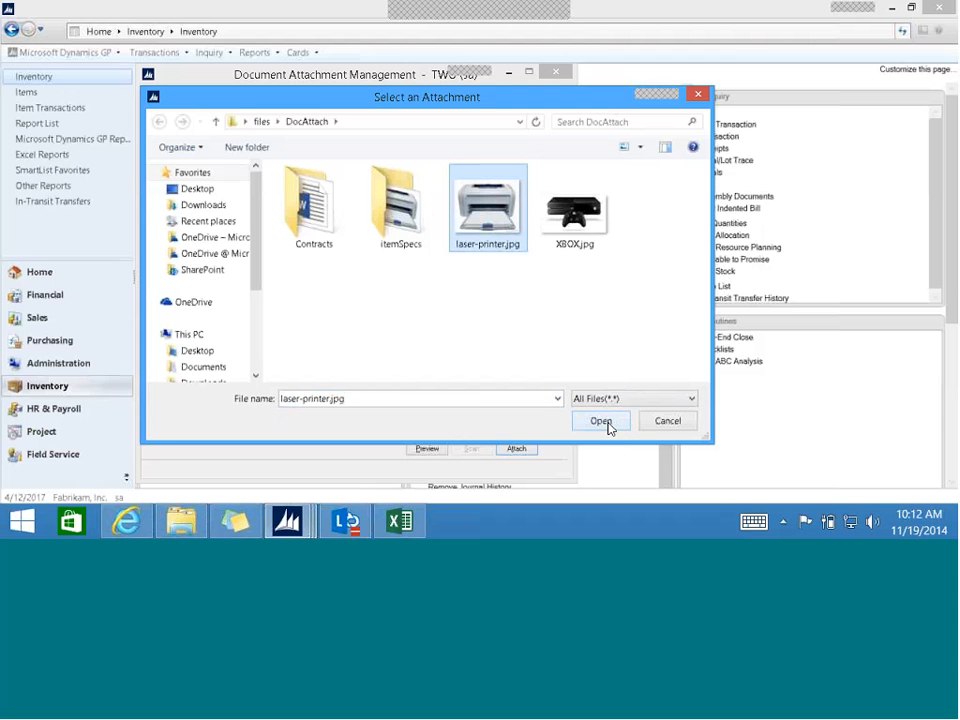
{"action": "left_click", "coordinate": [600, 421]}
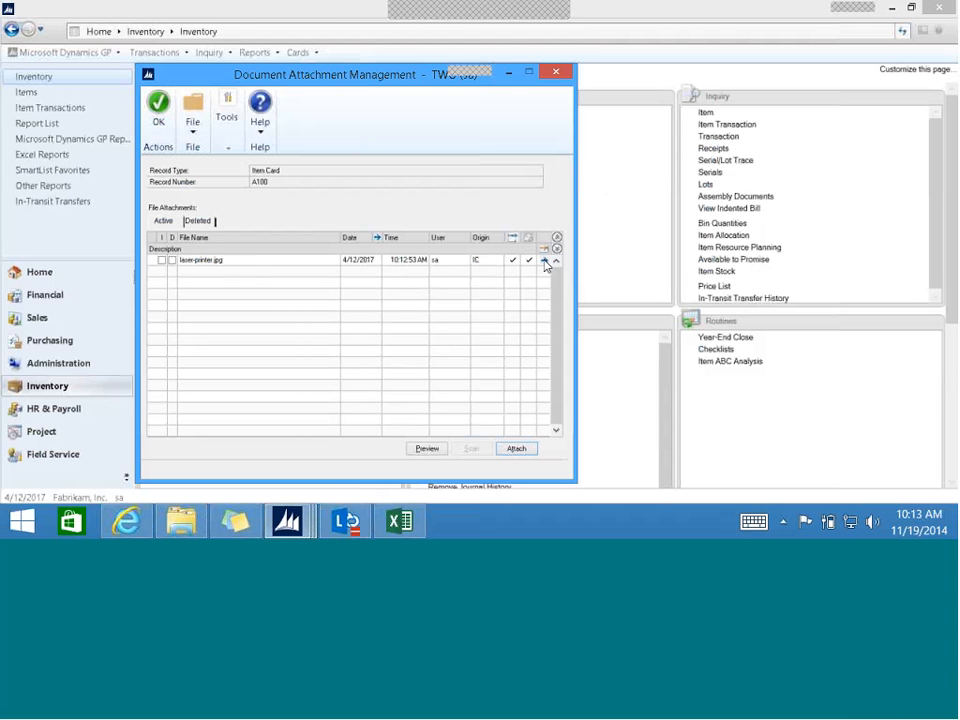
- Describe the laser-printer.jpg attachment's Picture attribute as "color" in its properties
{"action": "left_click", "coordinate": [544, 260]}
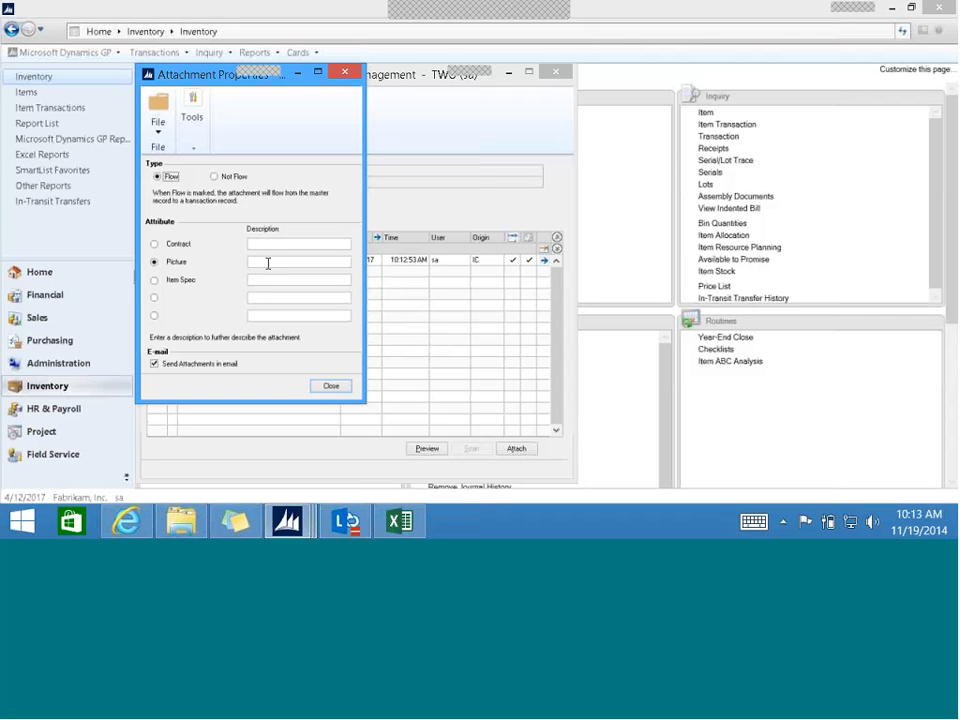
{"action": "left_click", "coordinate": [257, 262]}
{"action": "type", "text": "color"}
{"action": "left_click", "coordinate": [336, 386]}
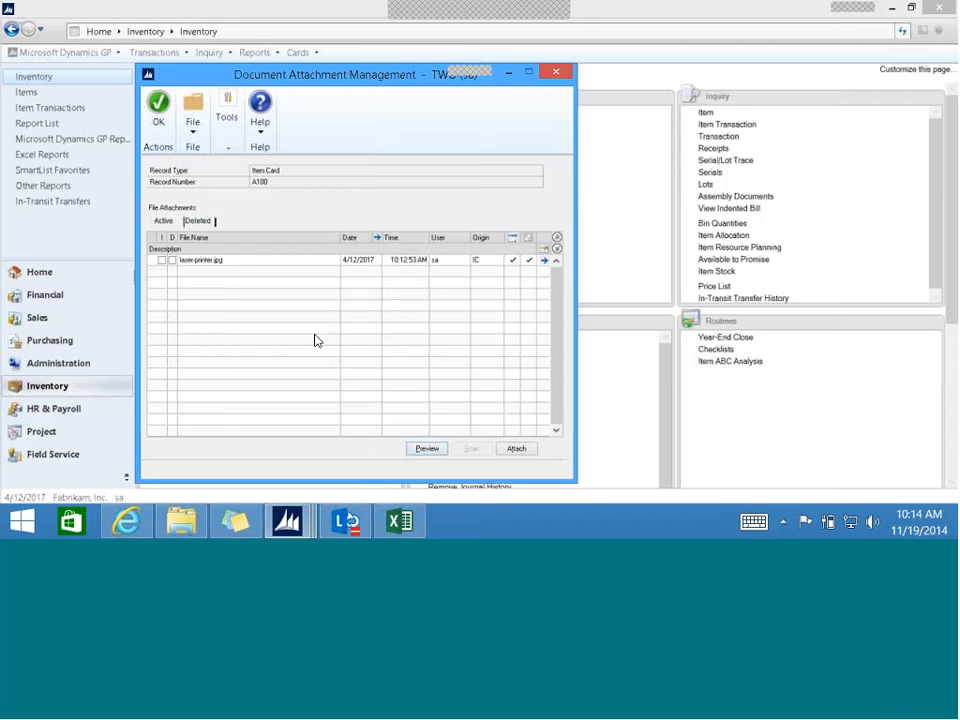
- Preview the laser-printer.jpg attachment and check the item's list of deleted attachments
{"action": "left_click", "coordinate": [235, 259]}
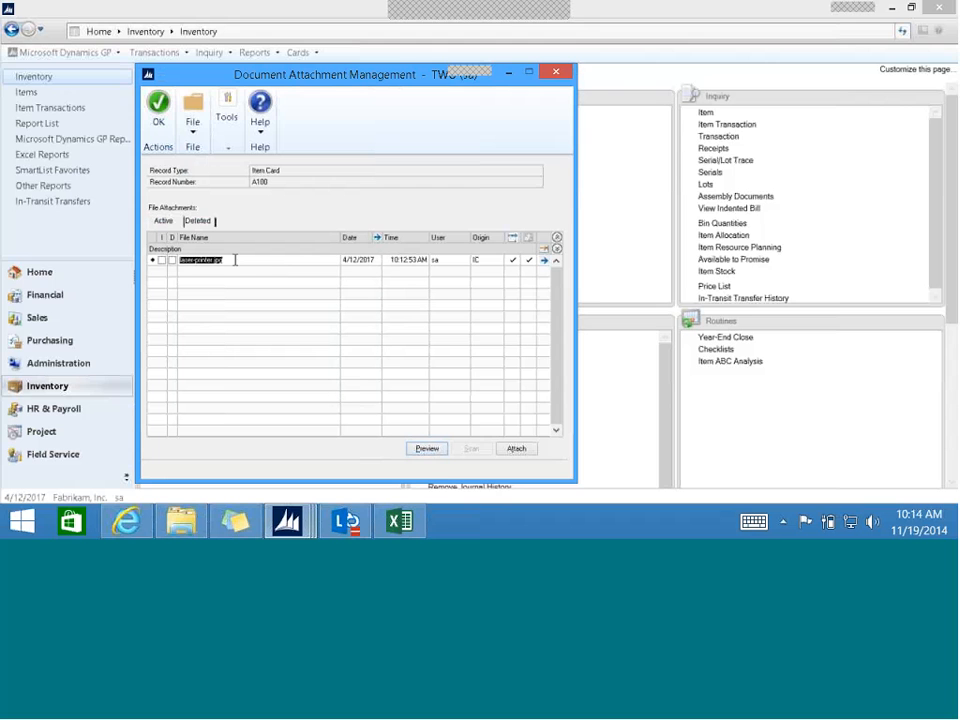
{"action": "left_click", "coordinate": [424, 449]}
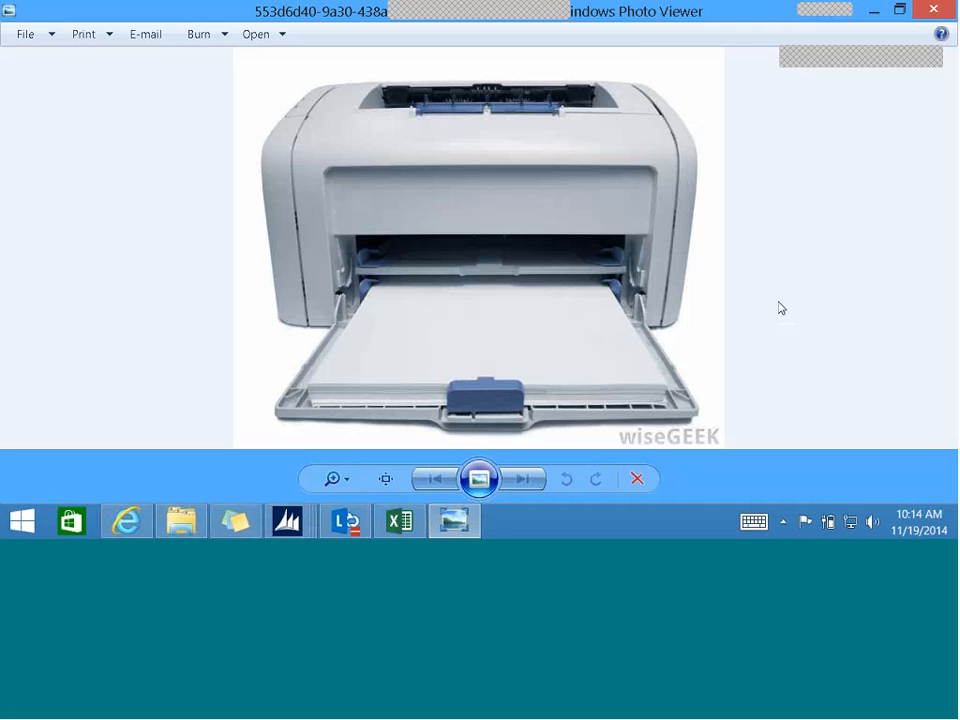
{"action": "left_click", "coordinate": [932, 11]}
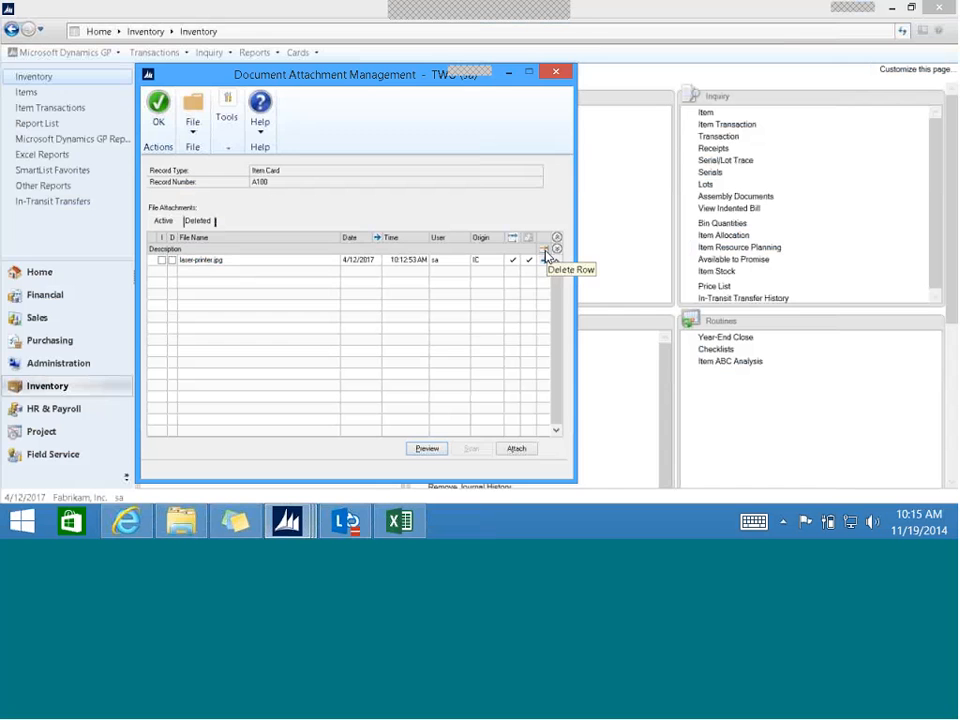
{"action": "left_click", "coordinate": [205, 222]}
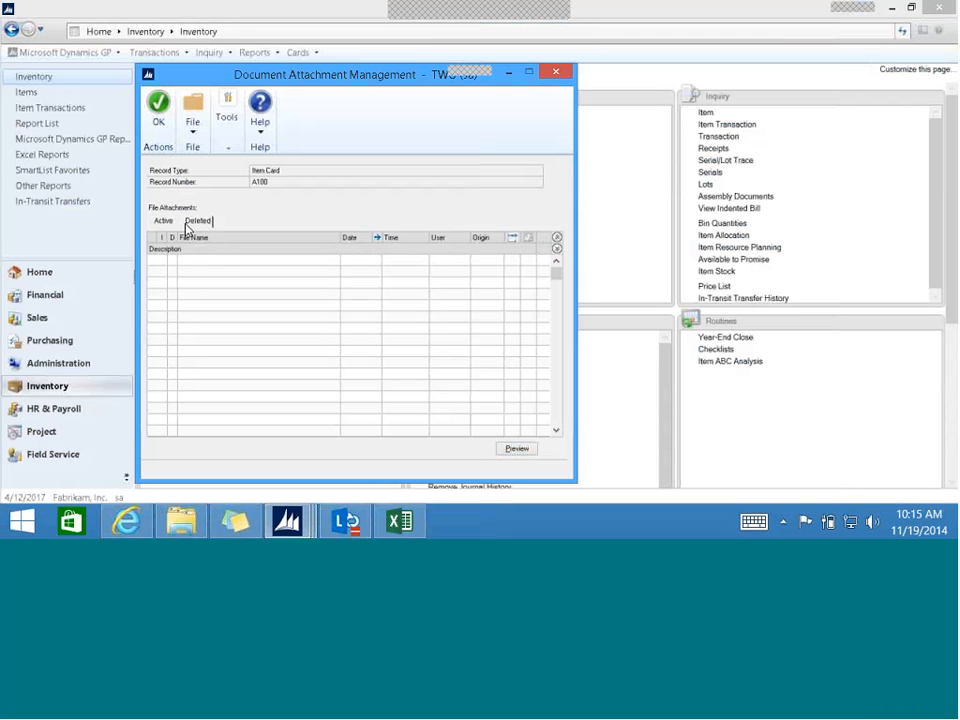
{"action": "left_click", "coordinate": [162, 221]}
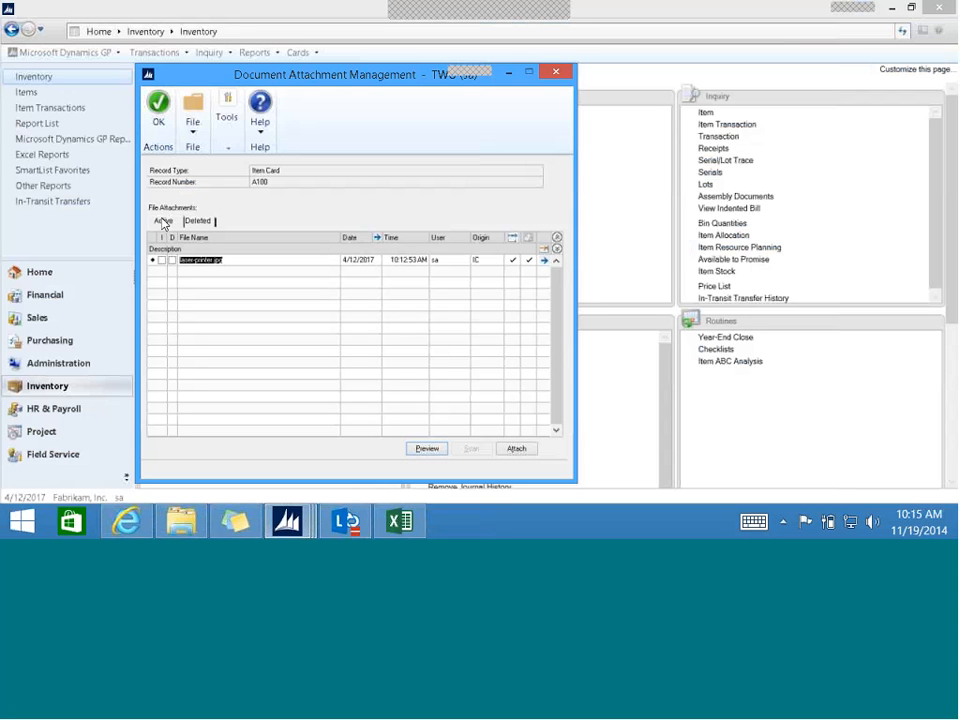
- Review the status history of the laser-printer.jpg attachment
{"action": "left_click", "coordinate": [246, 259]}
{"action": "left_click", "coordinate": [377, 239]}
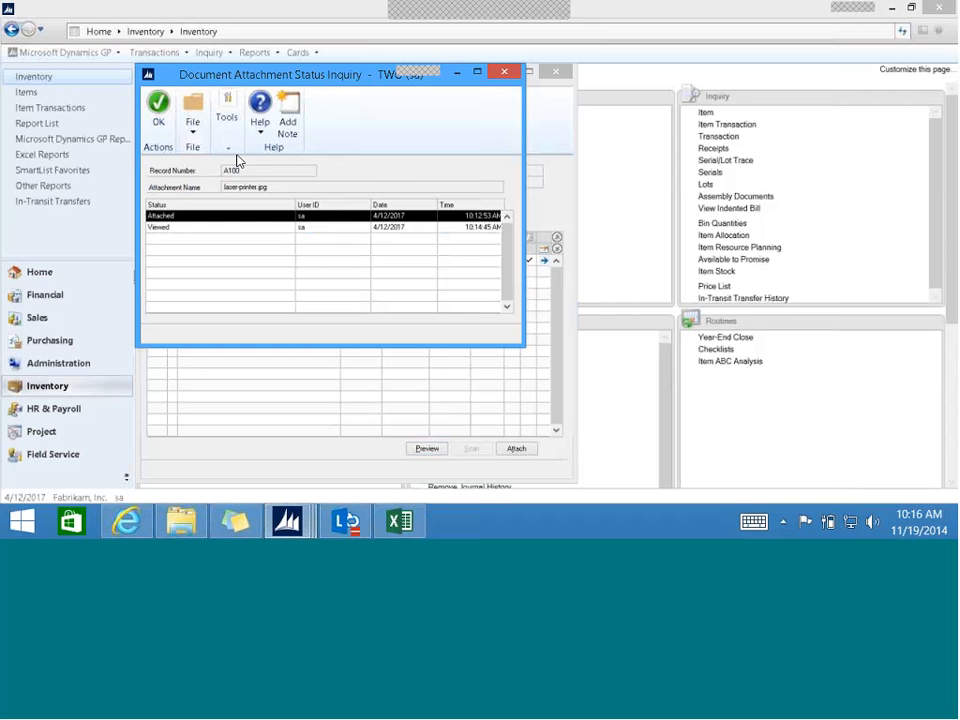
{"action": "left_click", "coordinate": [156, 113]}
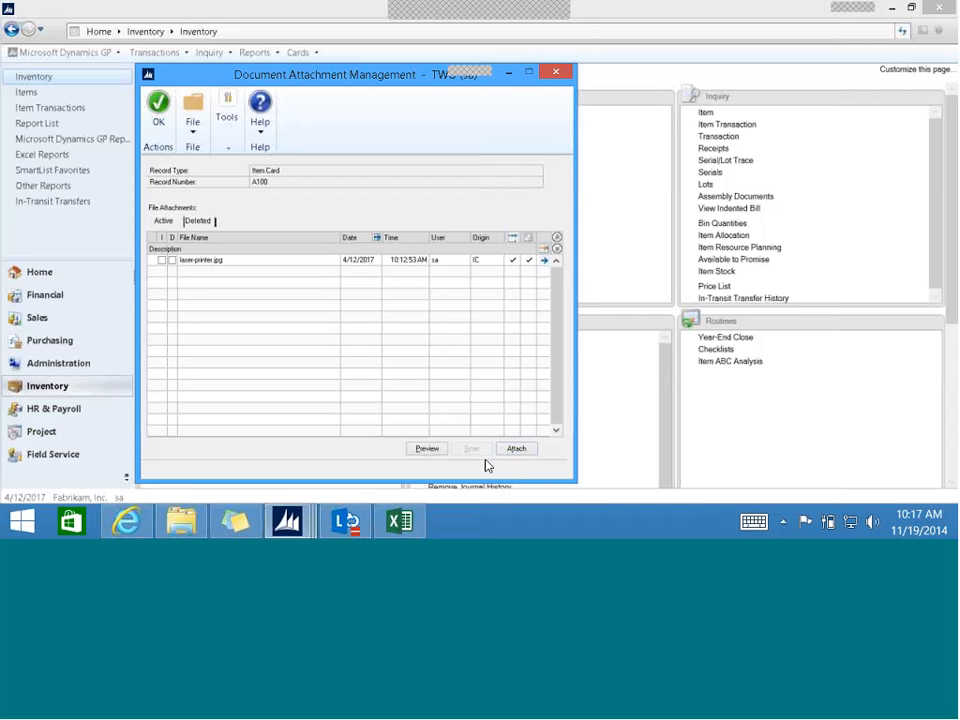
- Save item A100 and load the item card for XBOX ONE
{"action": "left_click", "coordinate": [556, 74]}
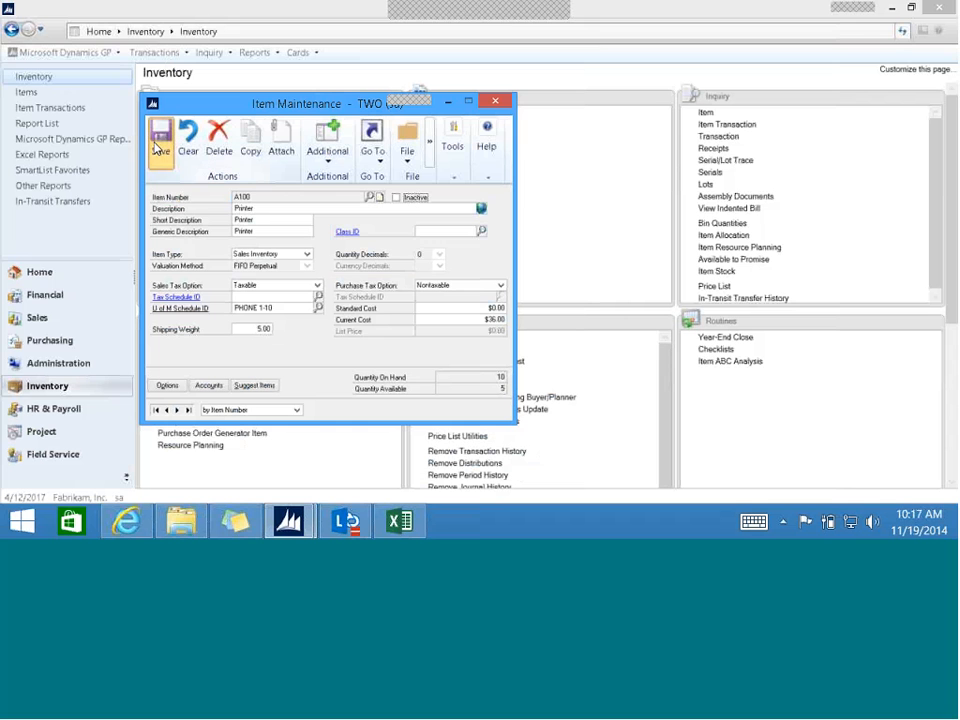
{"action": "left_click", "coordinate": [160, 140]}
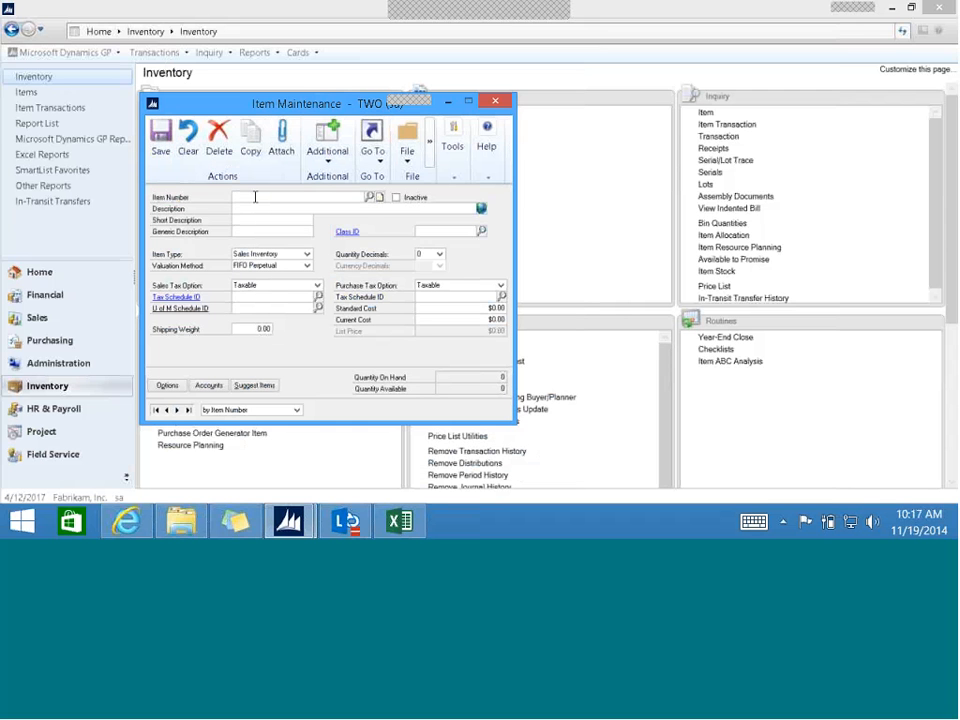
{"action": "type", "text": "X"}
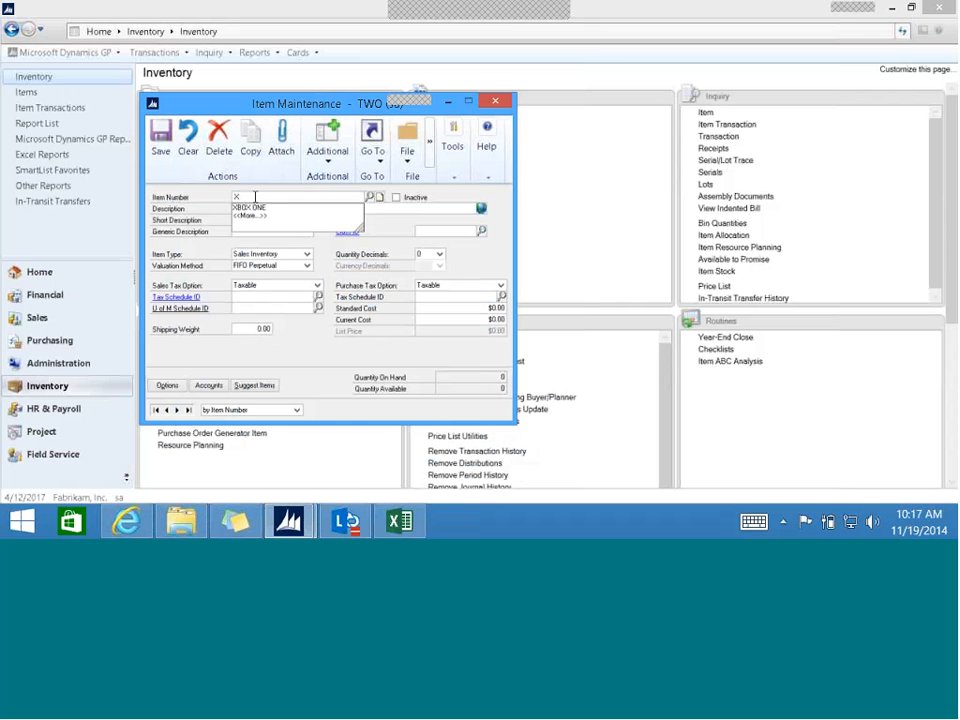
{"action": "key", "text": "Down"}
{"action": "key", "text": "Return"}
{"action": "key", "text": "Tab"}
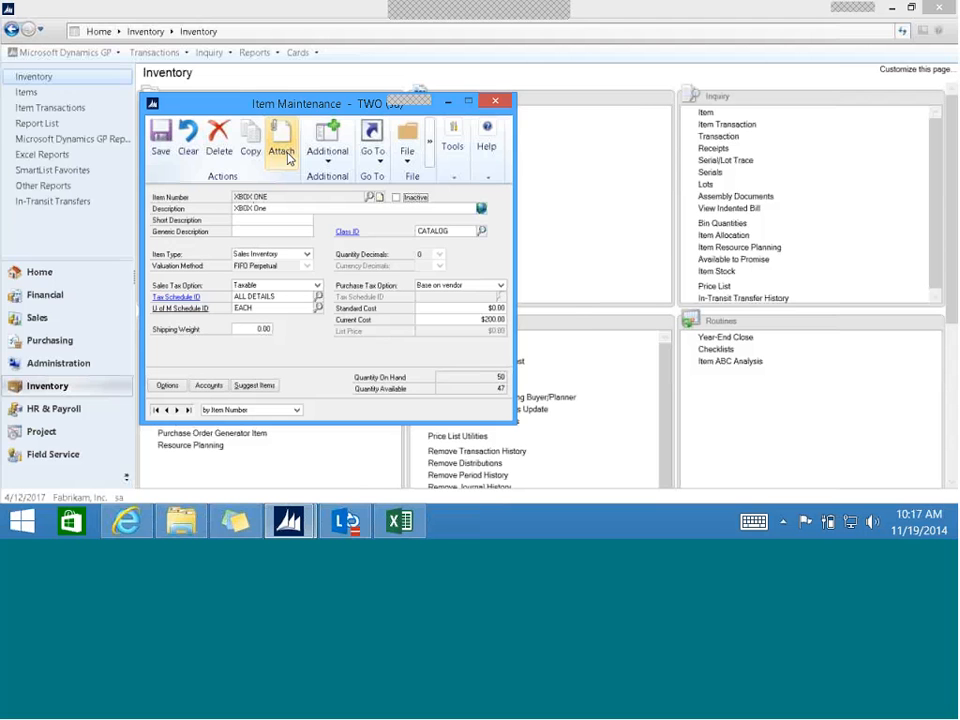
- Check the document flow and e-mail settings of the XBOX.jpg attachment, and save and close the item card
{"action": "left_click", "coordinate": [284, 150]}
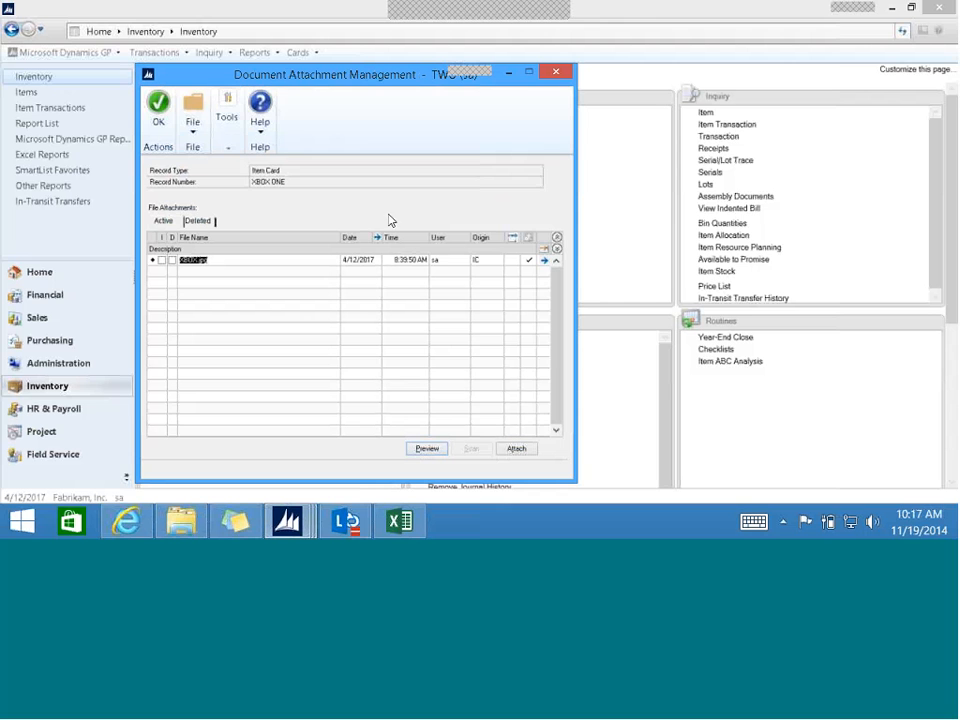
{"action": "left_click", "coordinate": [527, 260]}
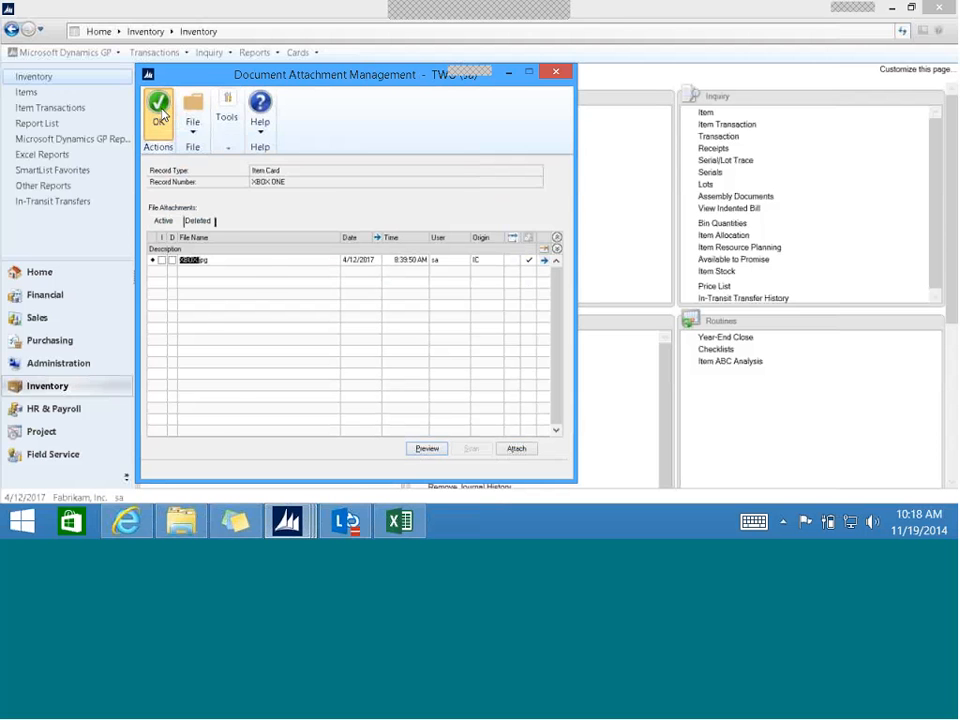
{"action": "left_click", "coordinate": [160, 110]}
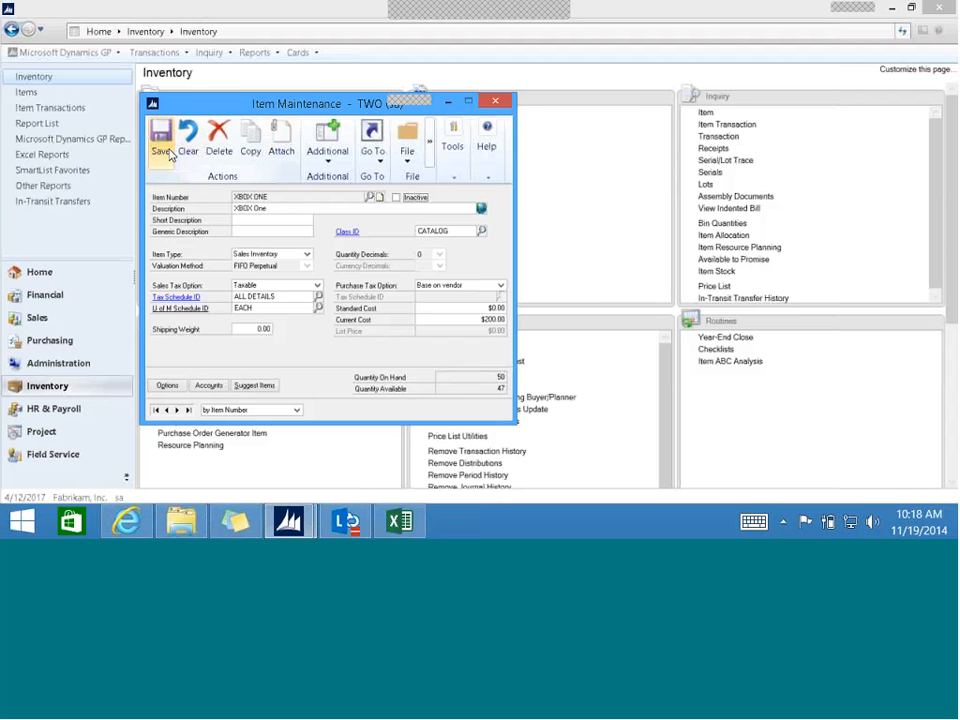
{"action": "left_click", "coordinate": [161, 145]}
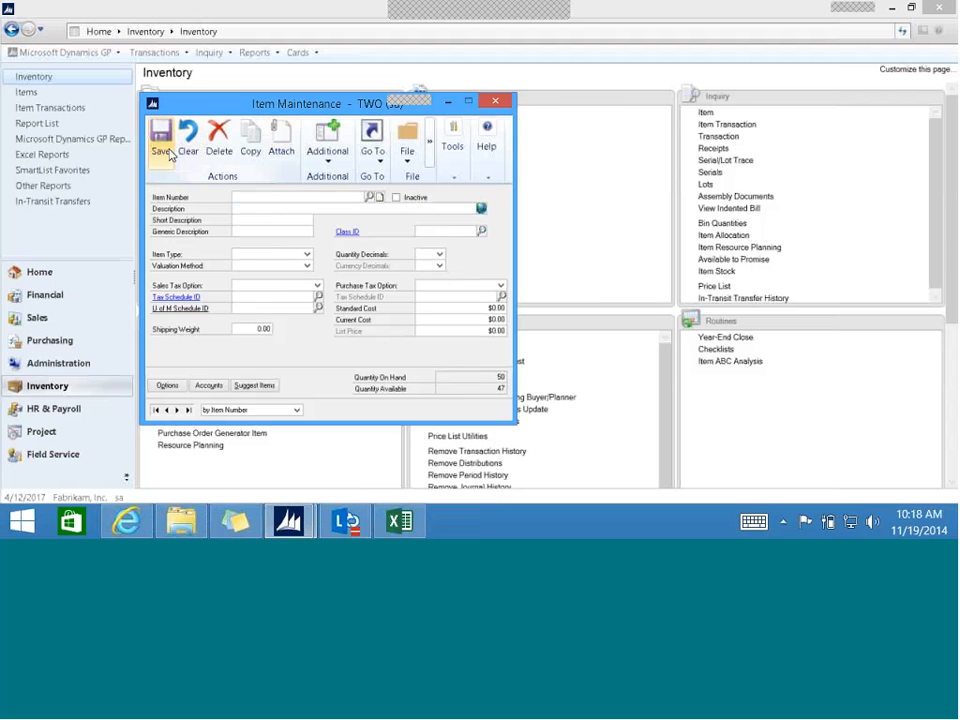
{"action": "left_click", "coordinate": [496, 101]}
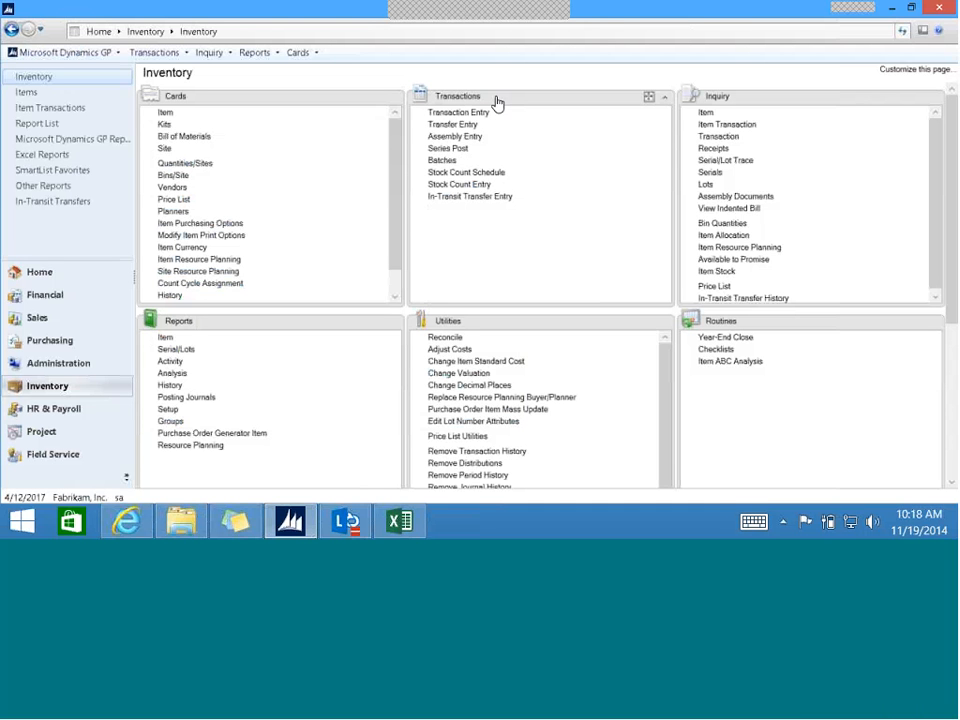
- Start a new STDINV sales invoice for customer Aaron Fitz Electrical in the batch INVOICE
{"action": "left_click", "coordinate": [41, 317]}
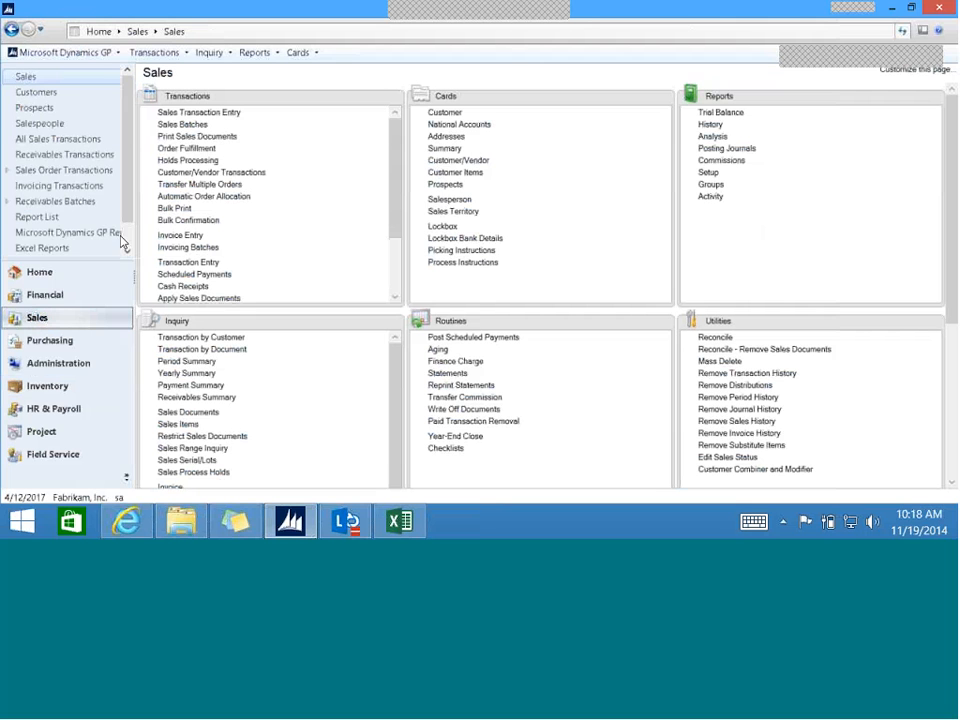
{"action": "left_click", "coordinate": [205, 113]}
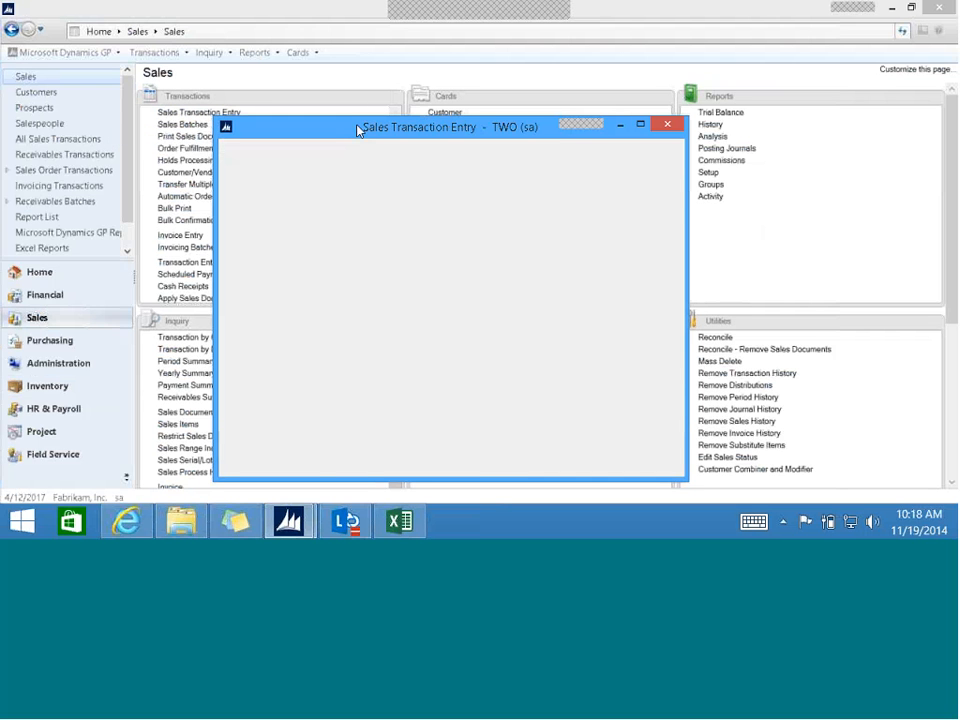
{"action": "left_click_drag", "start_coordinate": [357, 130], "coordinate": [300, 88]}
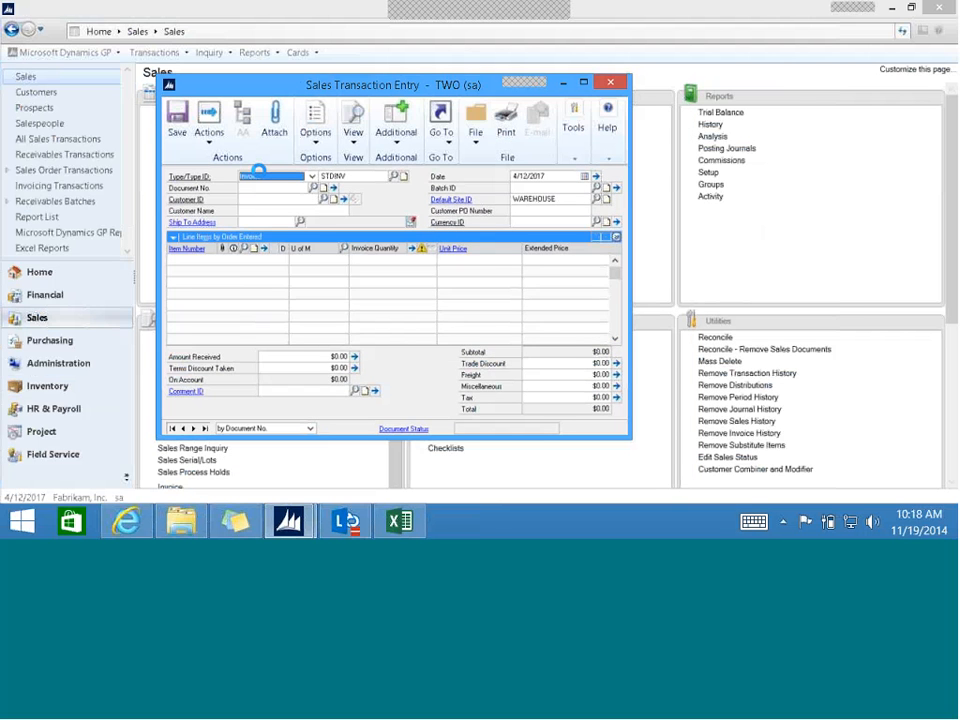
{"action": "key", "text": "Tab"}
{"action": "key", "text": "Tab"}
{"action": "type", "text": "AA"}
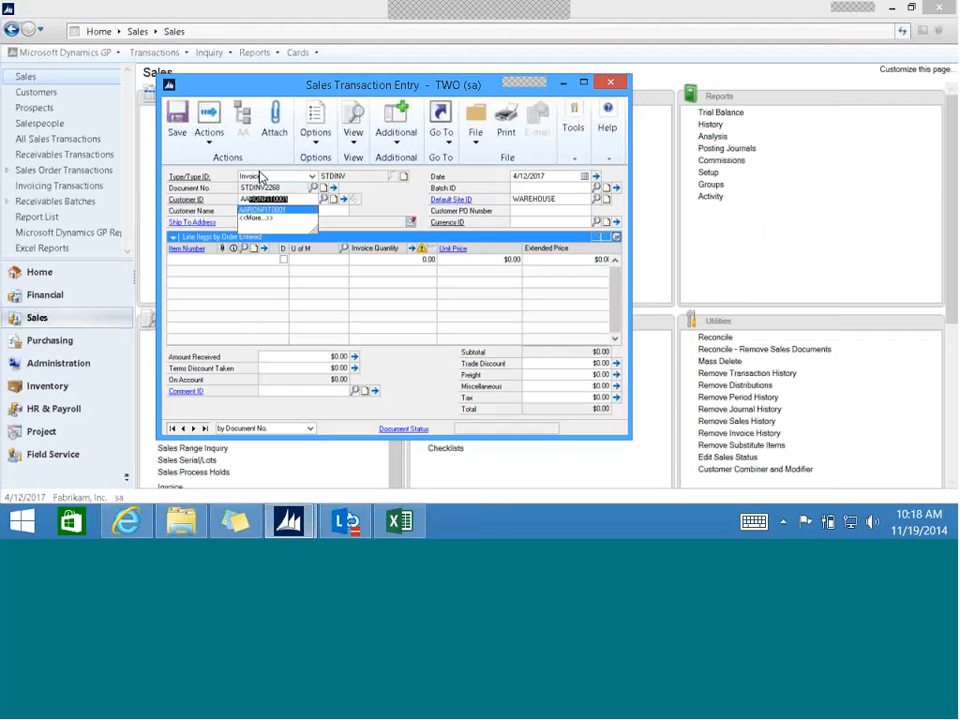
{"action": "key", "text": "Tab"}
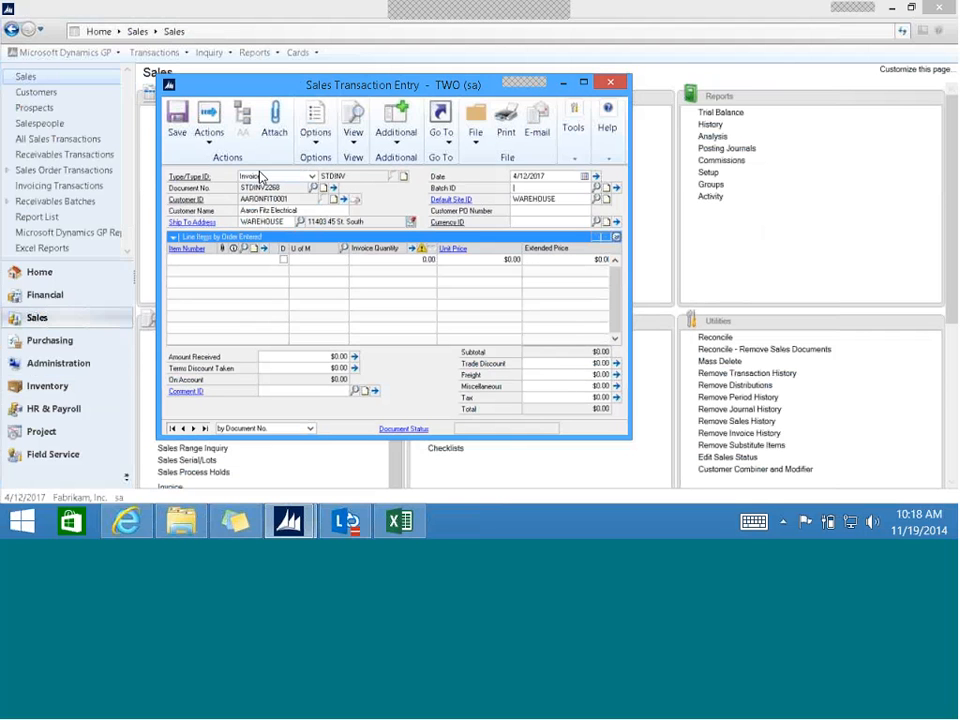
{"action": "type", "text": "INVOICE"}
{"action": "key", "text": "Tab"}
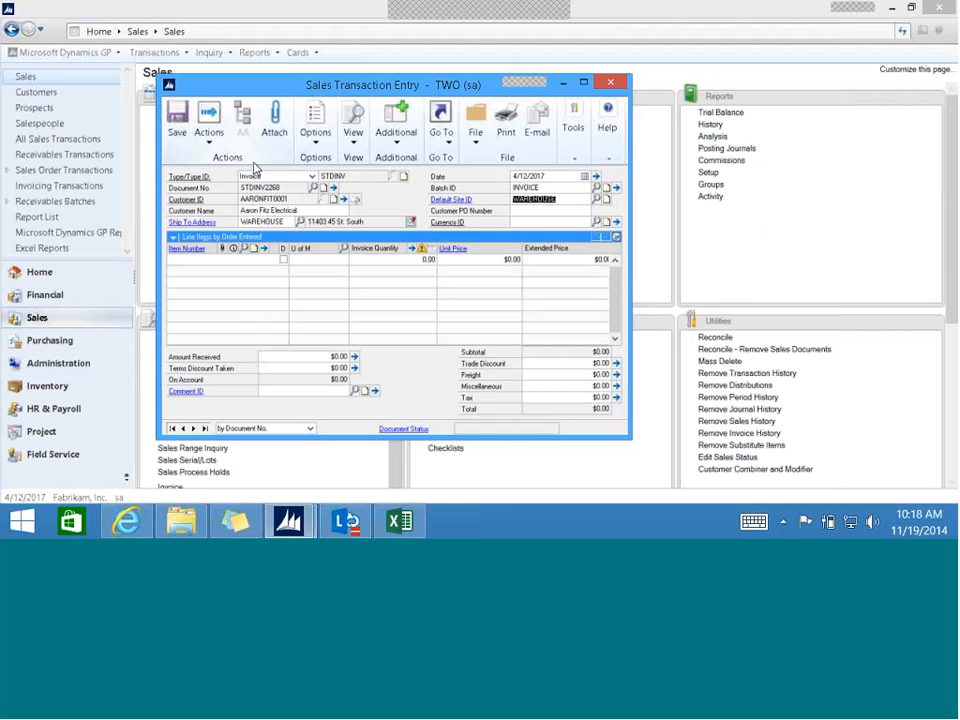
- Add item A100 to the invoice's line items with a quantity of 1
{"action": "key", "text": "Tab"}
{"action": "key", "text": "Tab"}
{"action": "key", "text": "Tab"}
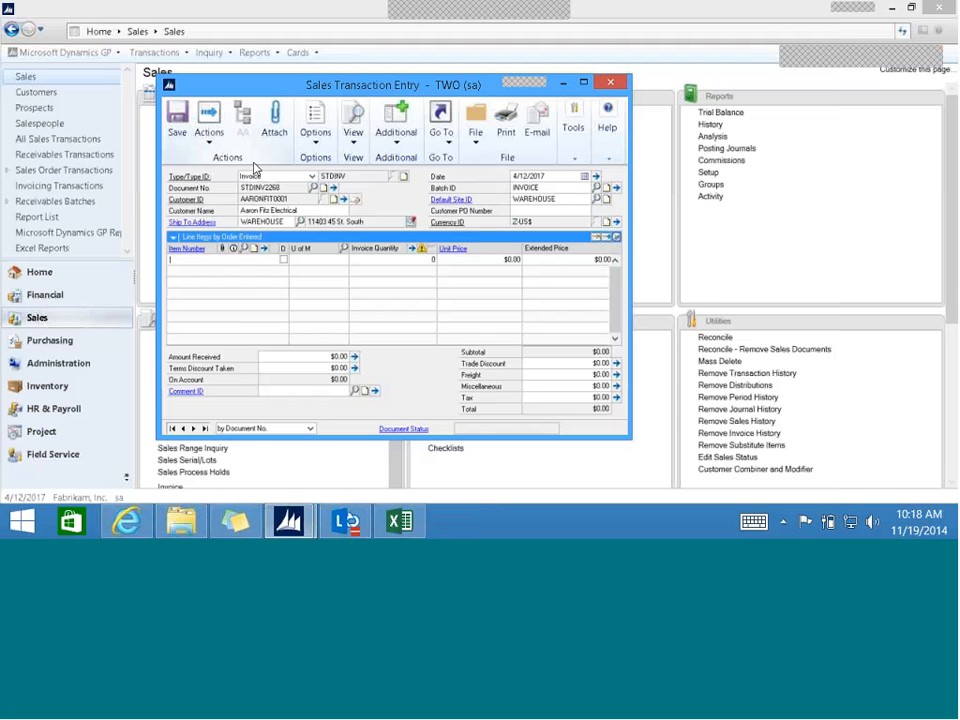
{"action": "type", "text": "A100"}
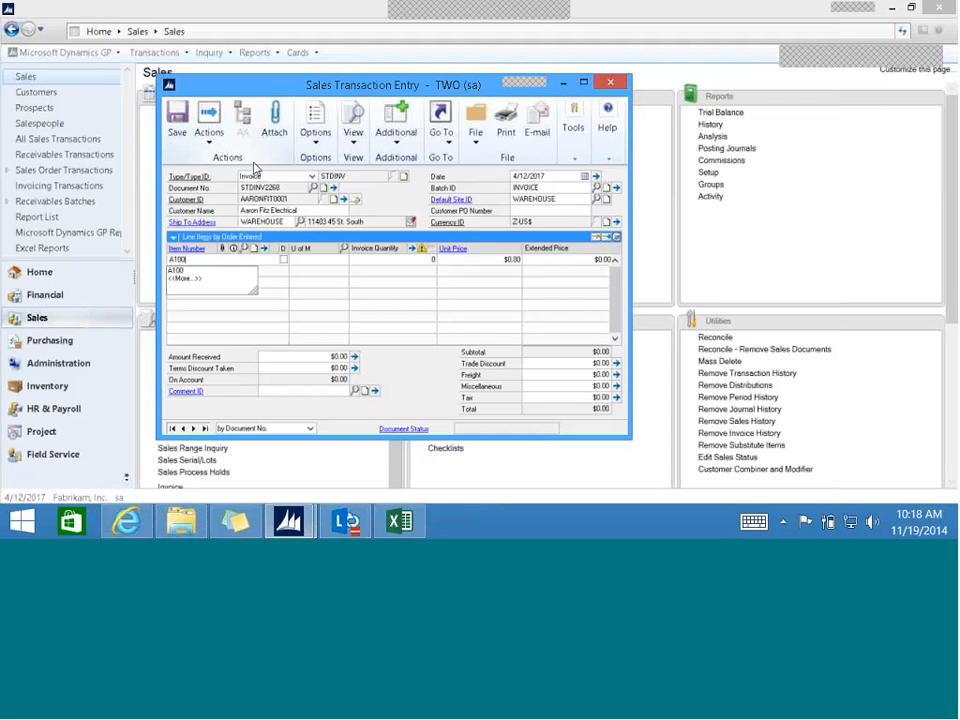
{"action": "key", "text": "Tab"}
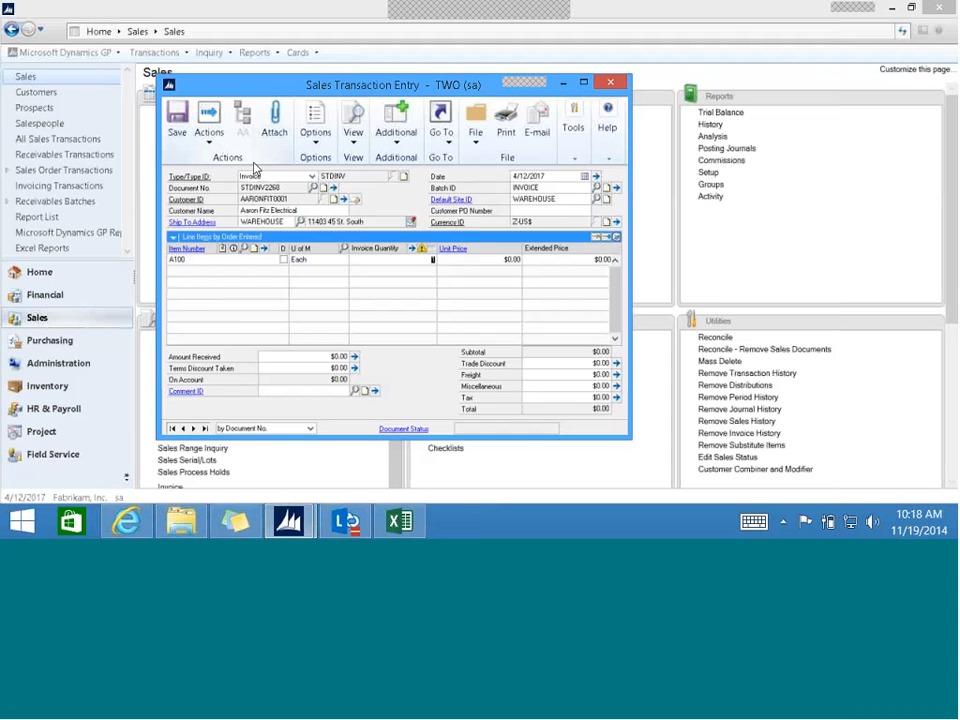
{"action": "type", "text": "1"}
{"action": "key", "text": "Tab"}
{"action": "key", "text": "Tab"}
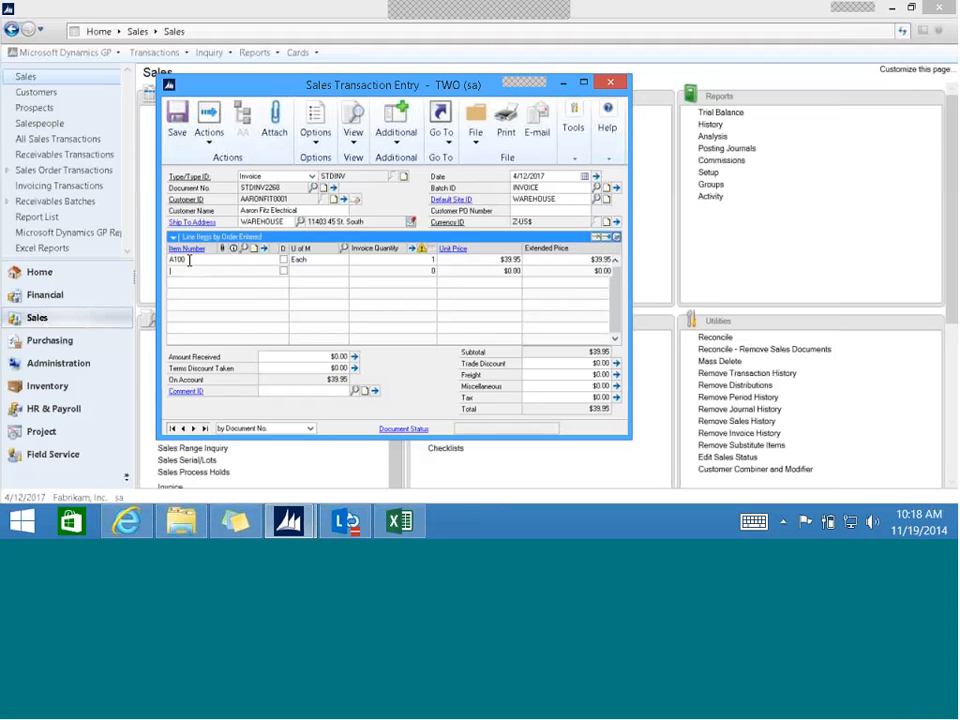
- Add item XBOX ONE as the second invoice line with a quantity of 1
{"action": "type", "text": "X"}
{"action": "key", "text": "BackSpace"}
{"action": "type", "text": "XBOX ONE"}
{"action": "key", "text": "Return"}
{"action": "key", "text": "Tab"}
{"action": "type", "text": "1"}
{"action": "key", "text": "Tab"}
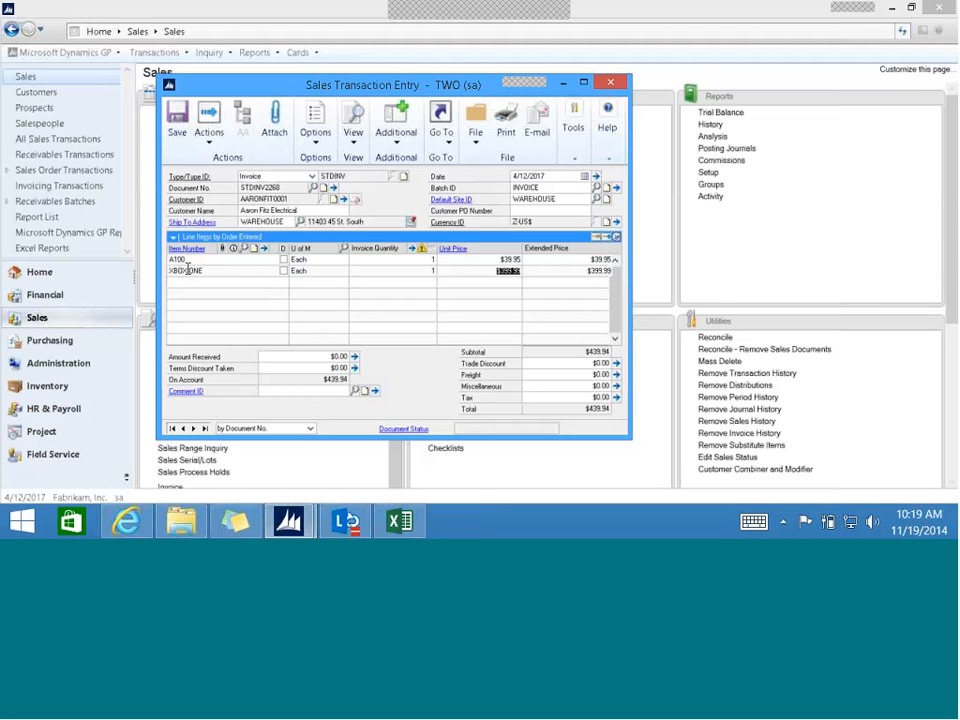
- Review the file attachments of the A100 invoice line and return to the invoice
{"action": "left_click", "coordinate": [185, 259]}
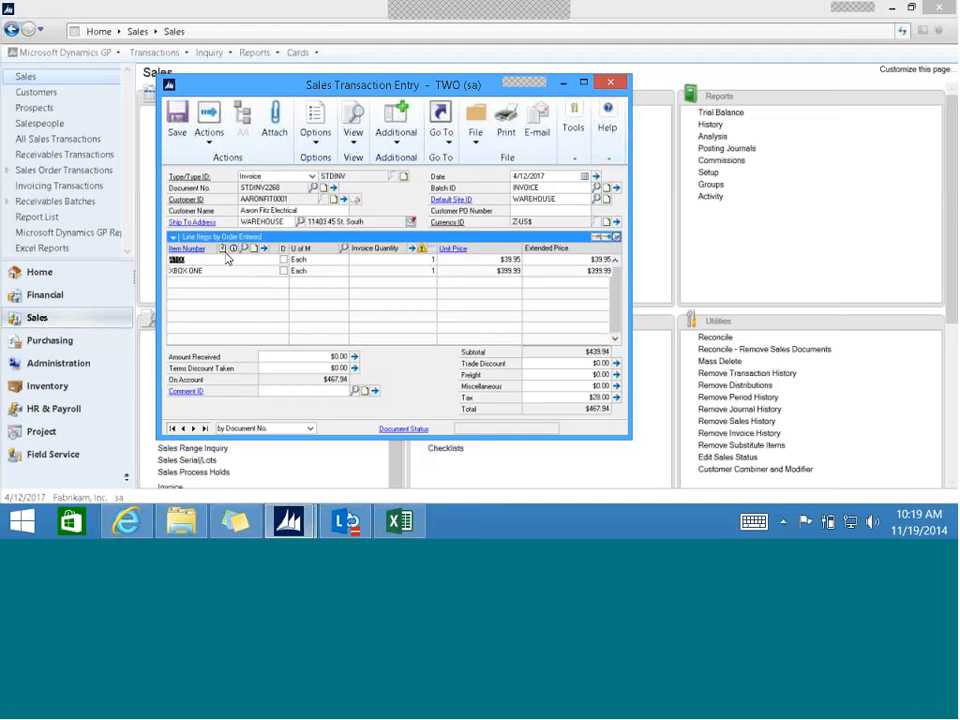
{"action": "left_click", "coordinate": [222, 248]}
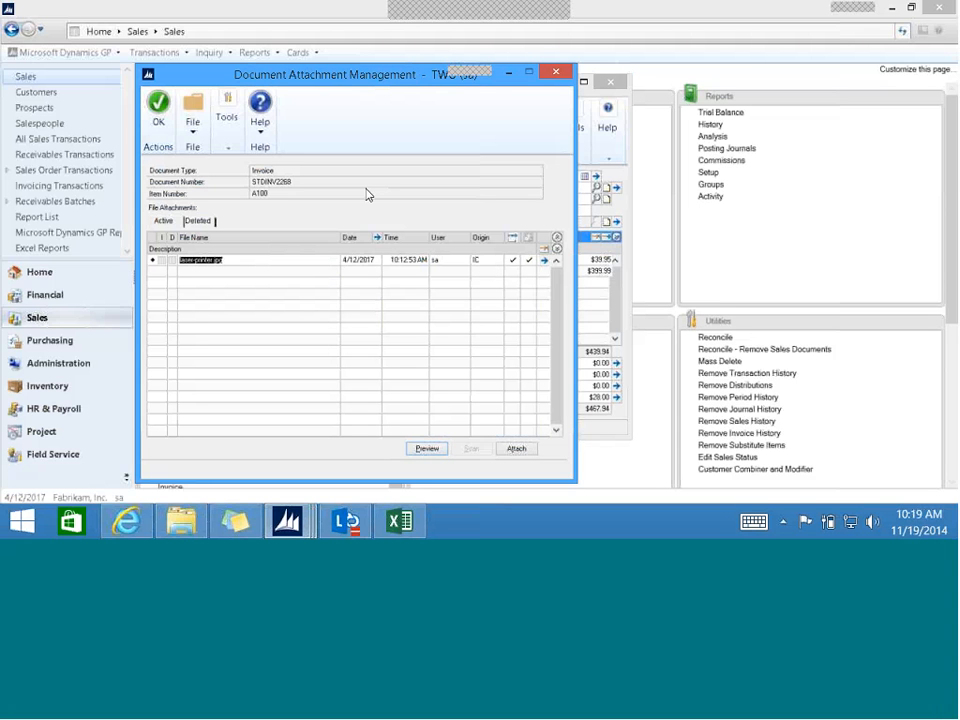
{"action": "left_click", "coordinate": [160, 125]}
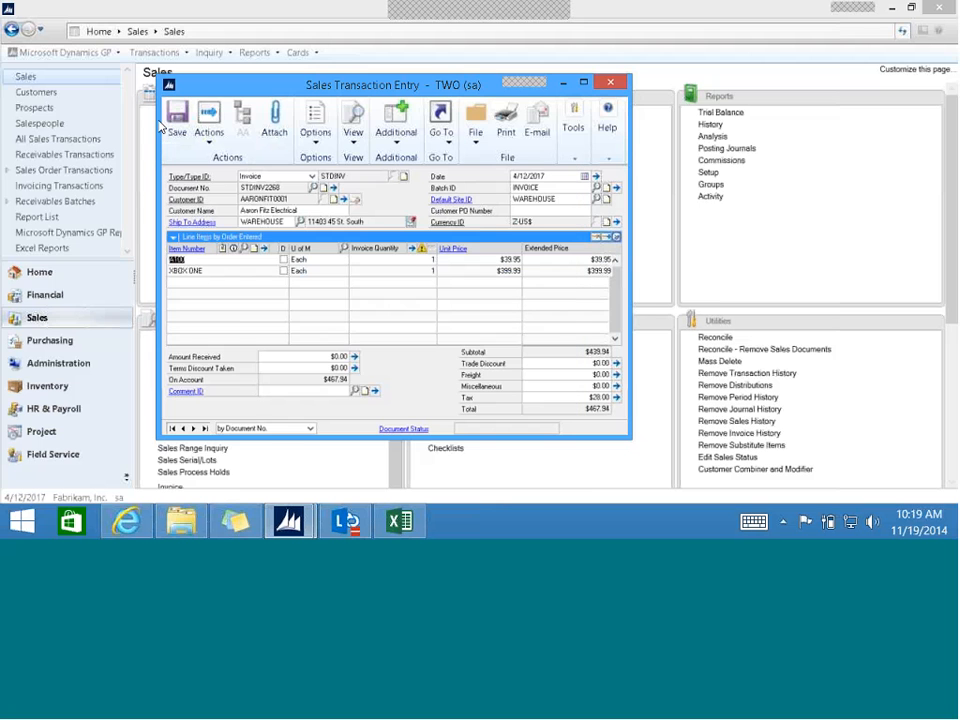
- Attach XBOX.jpg from the DocAttach folder to the XBOX ONE invoice line
{"action": "left_click", "coordinate": [205, 278]}
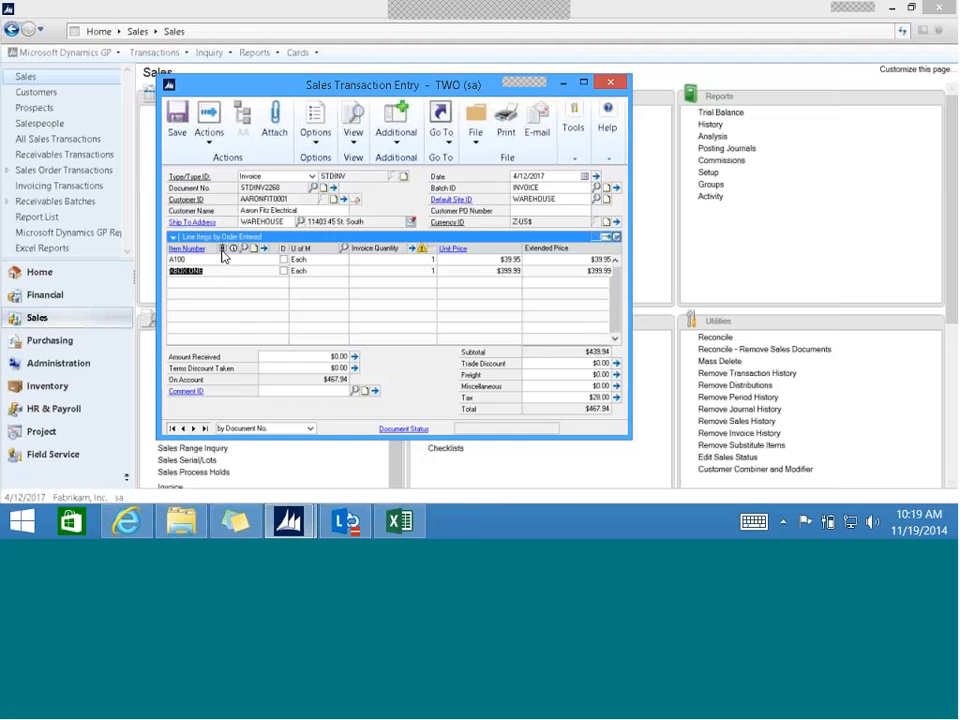
{"action": "left_click", "coordinate": [223, 252]}
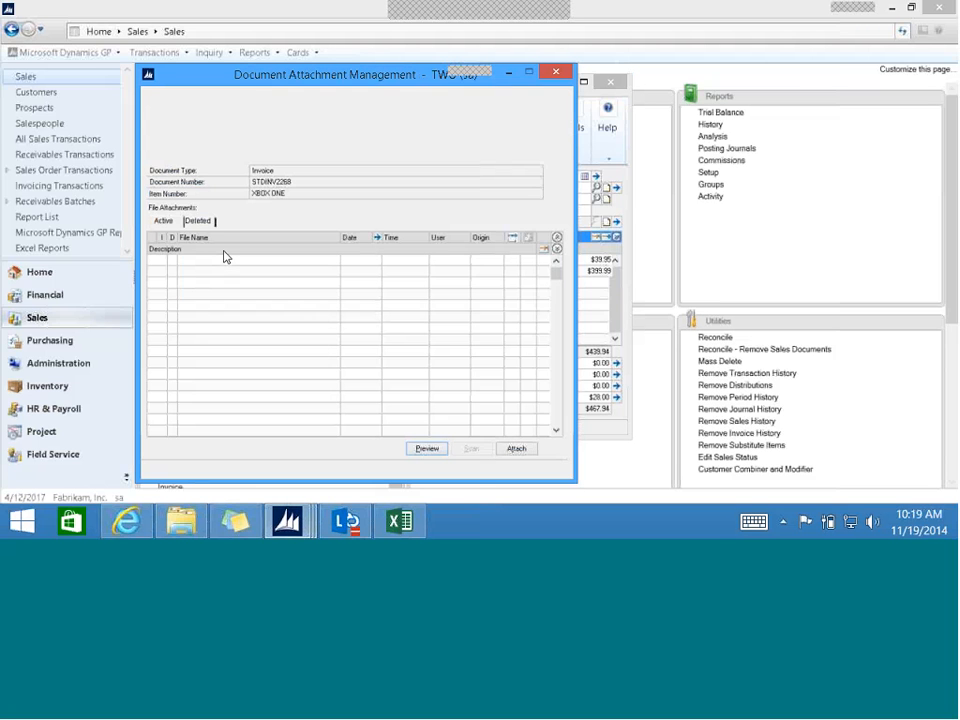
{"action": "left_click", "coordinate": [516, 449]}
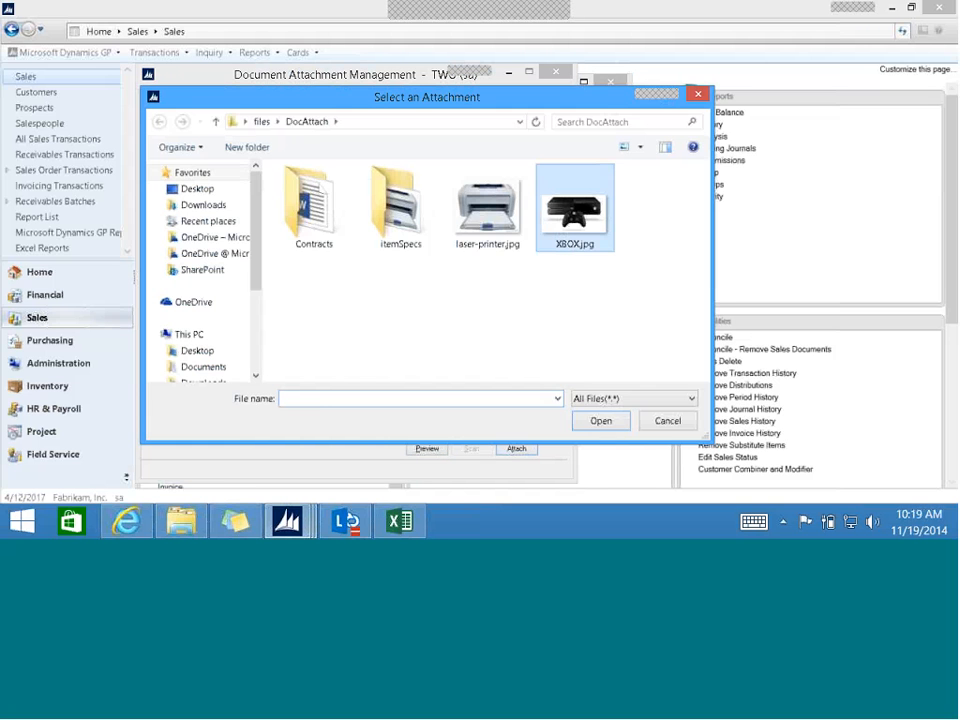
{"action": "left_click", "coordinate": [575, 210]}
{"action": "left_click", "coordinate": [602, 421]}
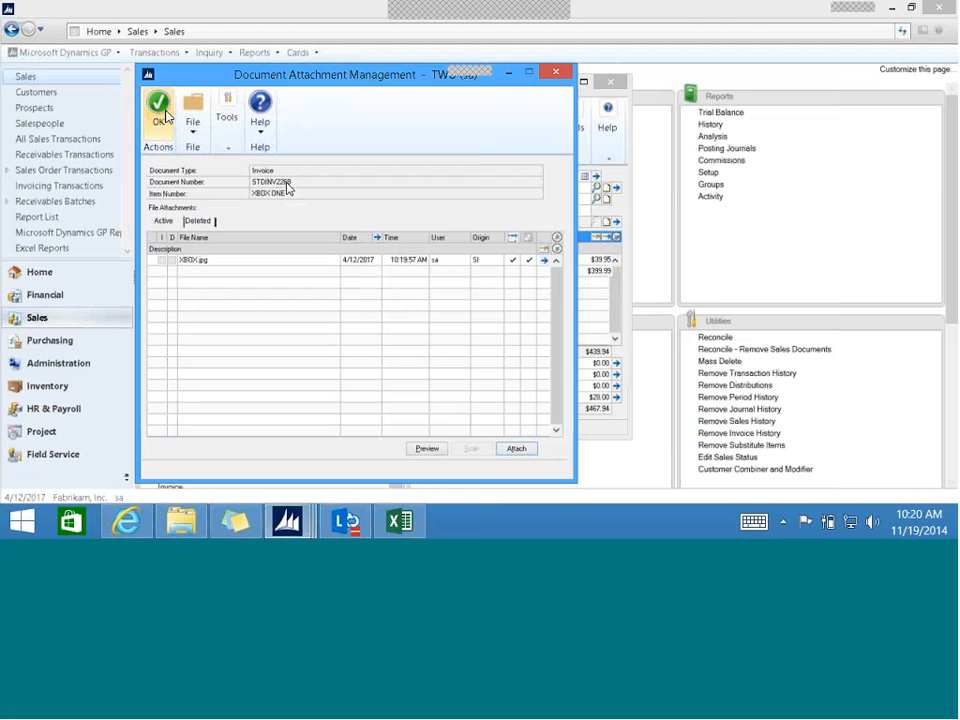
{"action": "left_click", "coordinate": [162, 112]}
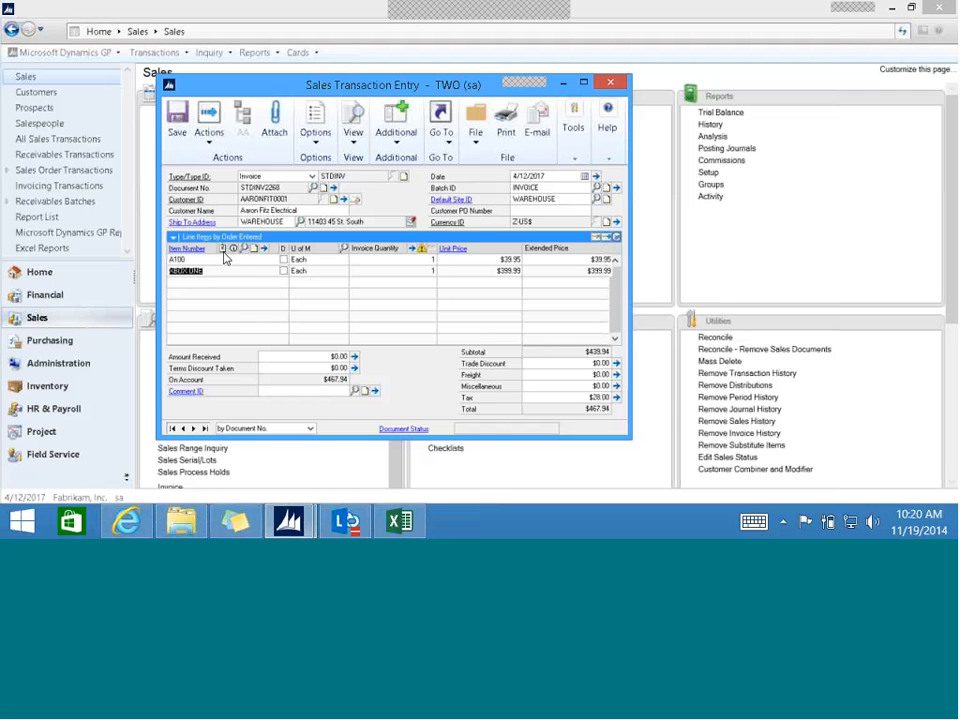
- Save the invoice and attach AFitzContract.docx from the Contracts folder to the invoice as a whole
{"action": "left_click", "coordinate": [280, 132]}
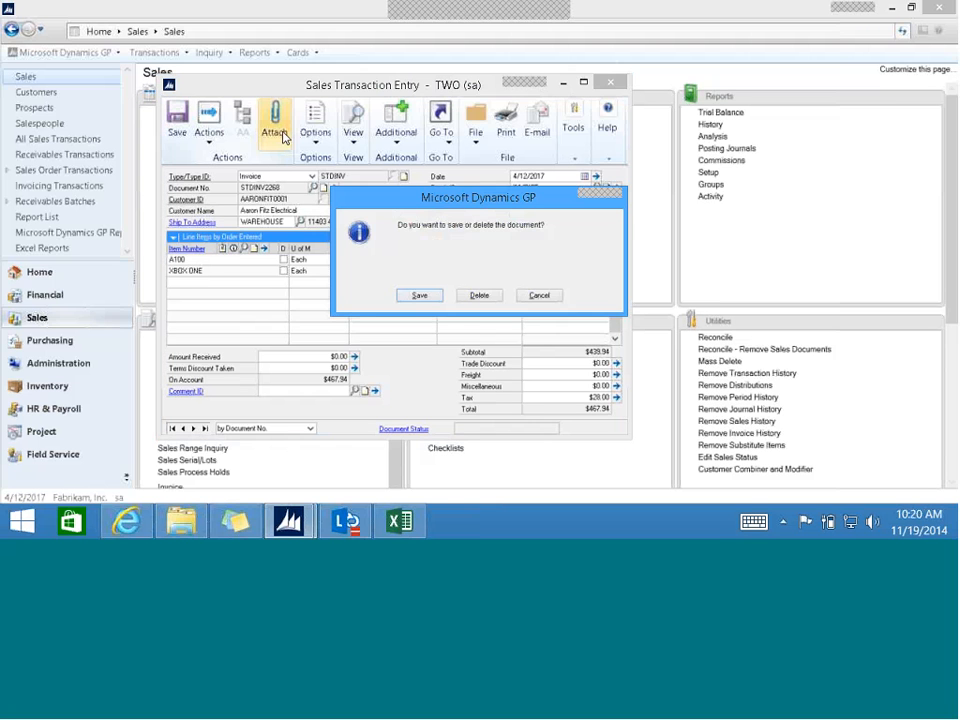
{"action": "left_click", "coordinate": [420, 294]}
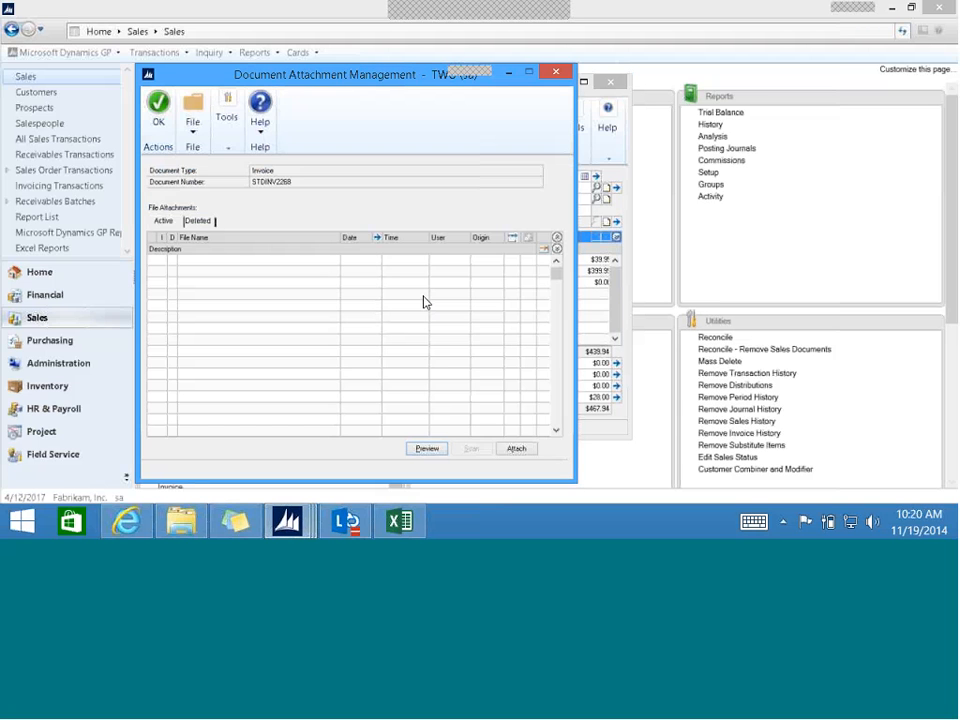
{"action": "left_click", "coordinate": [516, 449]}
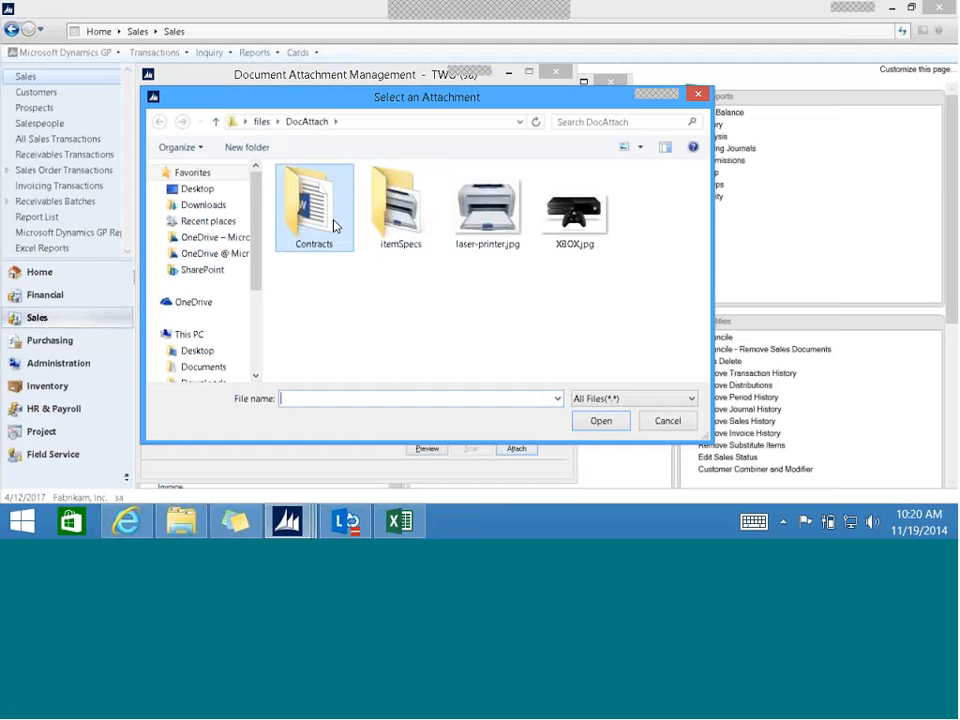
{"action": "double_click", "coordinate": [333, 220]}
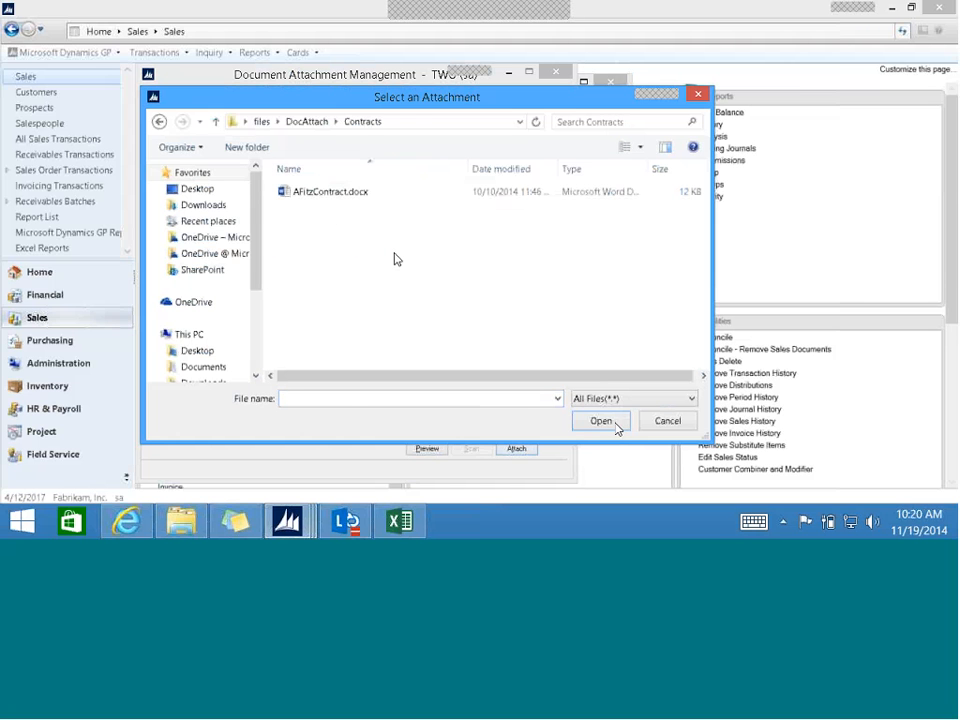
{"action": "left_click", "coordinate": [330, 192]}
{"action": "left_click", "coordinate": [614, 428]}
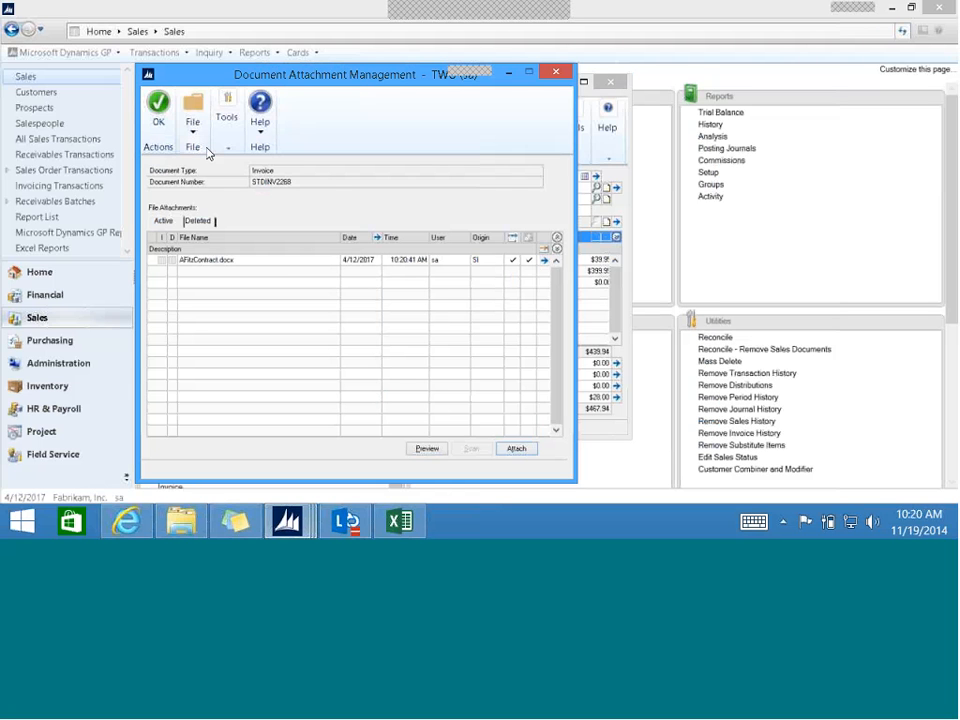
{"action": "left_click", "coordinate": [155, 122]}
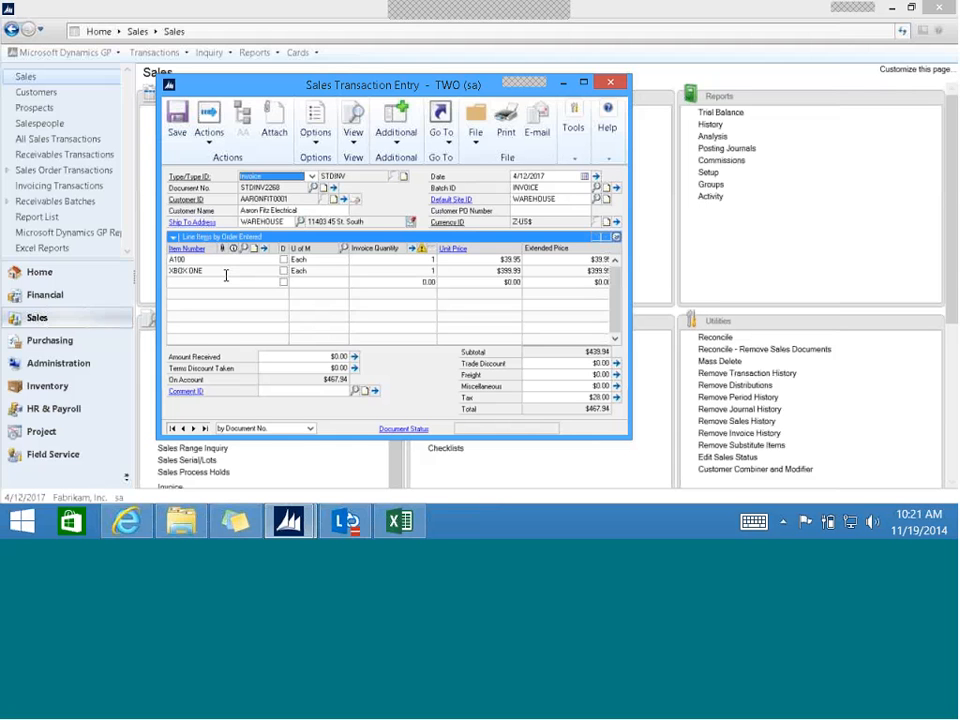
- Select AFitzContract.docx and laser-printer.jpg as the attachments to send when e-mailing the invoice
{"action": "left_click", "coordinate": [216, 140]}
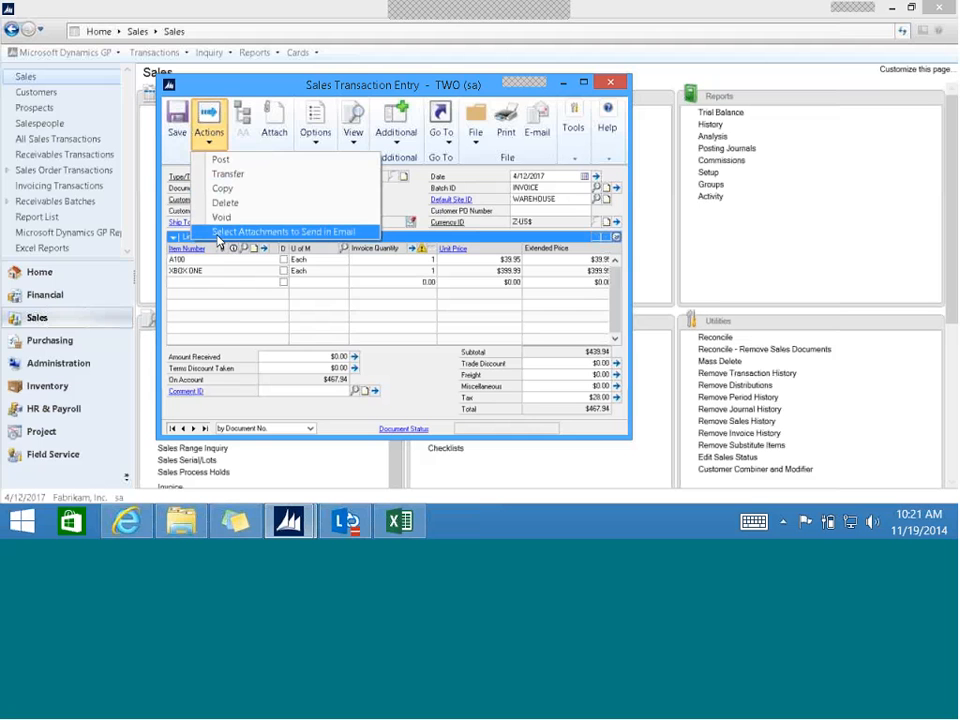
{"action": "left_click", "coordinate": [217, 232]}
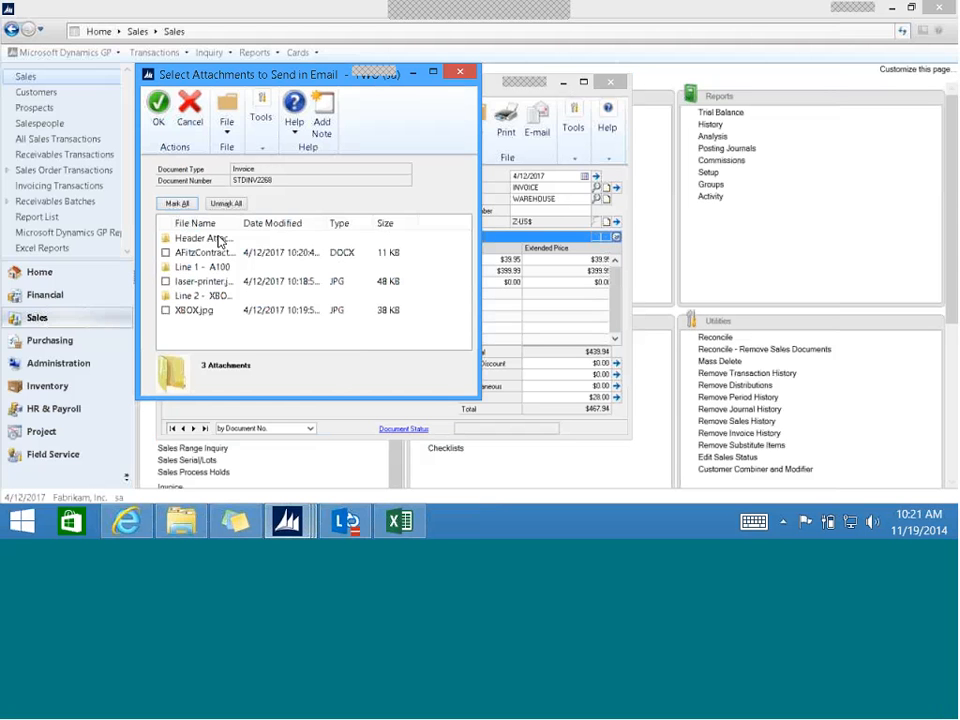
{"action": "left_click", "coordinate": [166, 253]}
{"action": "left_click", "coordinate": [166, 282]}
{"action": "left_click", "coordinate": [158, 116]}
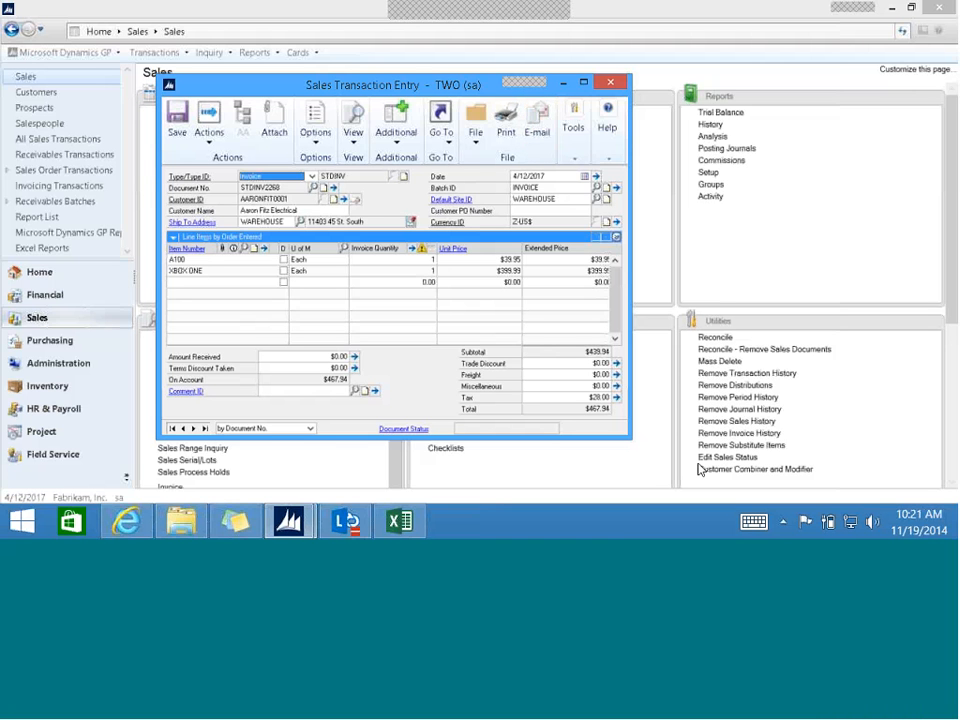
- Search for and launch Outlook, and switch back to the Sales Transaction Entry window in Dynamics GP
{"action": "key", "text": "super"}
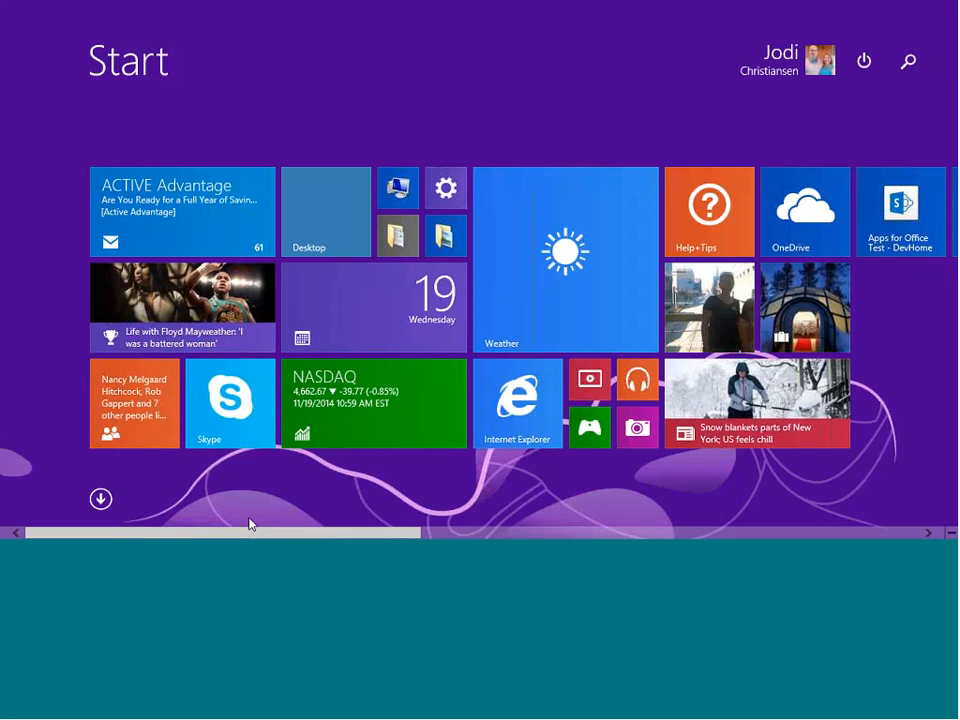
{"action": "scroll", "coordinate": [558, 537], "scroll_direction": "down", "scroll_amount": 2}
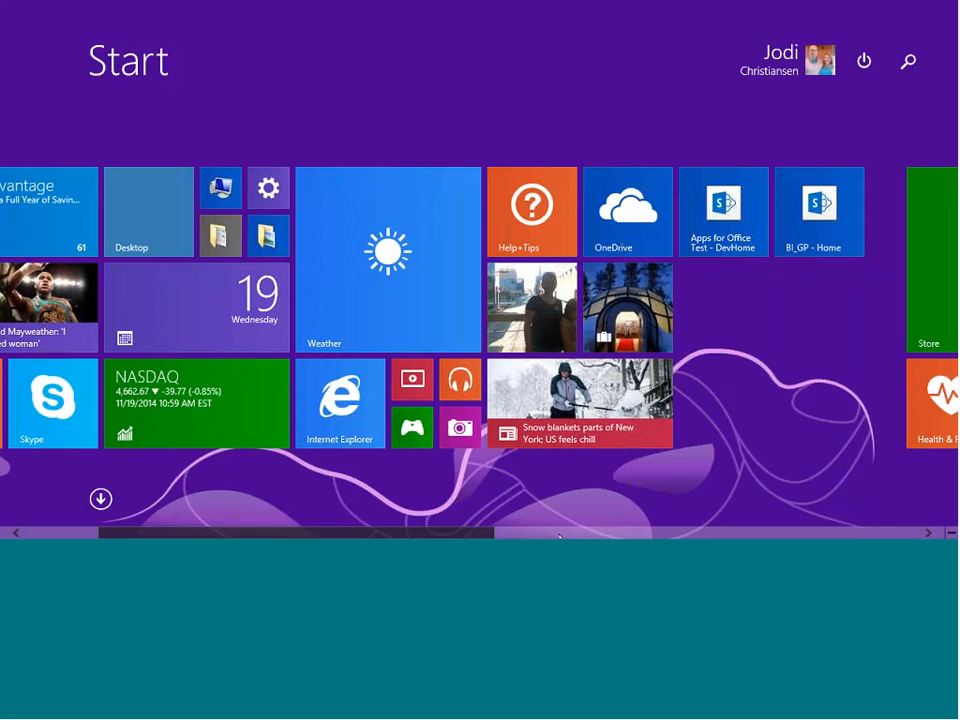
{"action": "scroll", "coordinate": [558, 537], "scroll_direction": "down", "scroll_amount": 2}
{"action": "scroll", "coordinate": [354, 531], "scroll_direction": "up", "scroll_amount": 4}
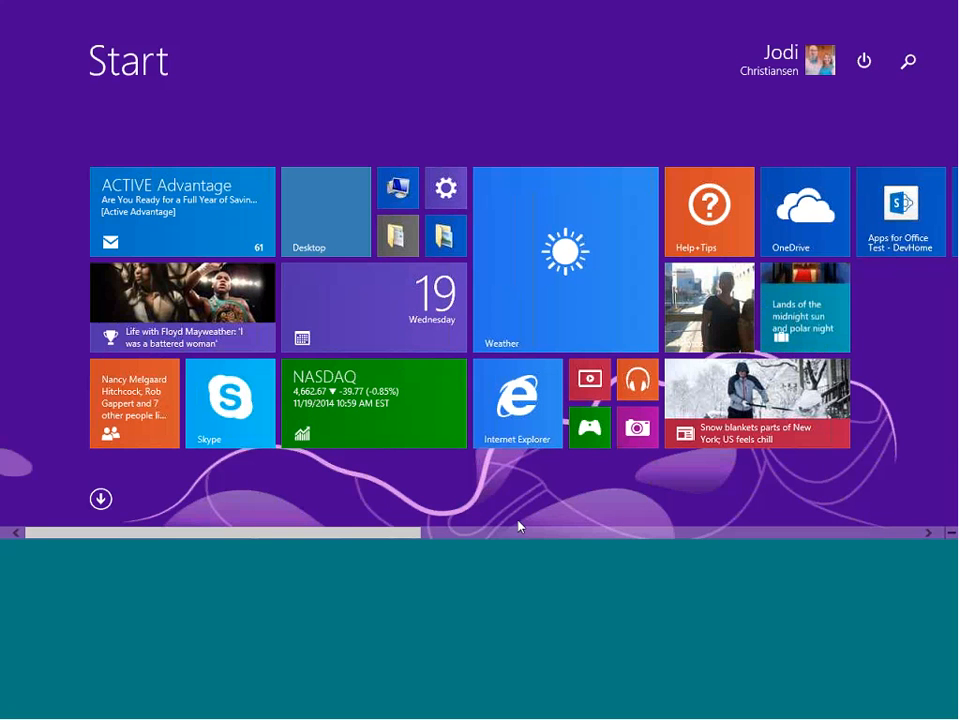
{"action": "type", "text": "outlook 2013"}
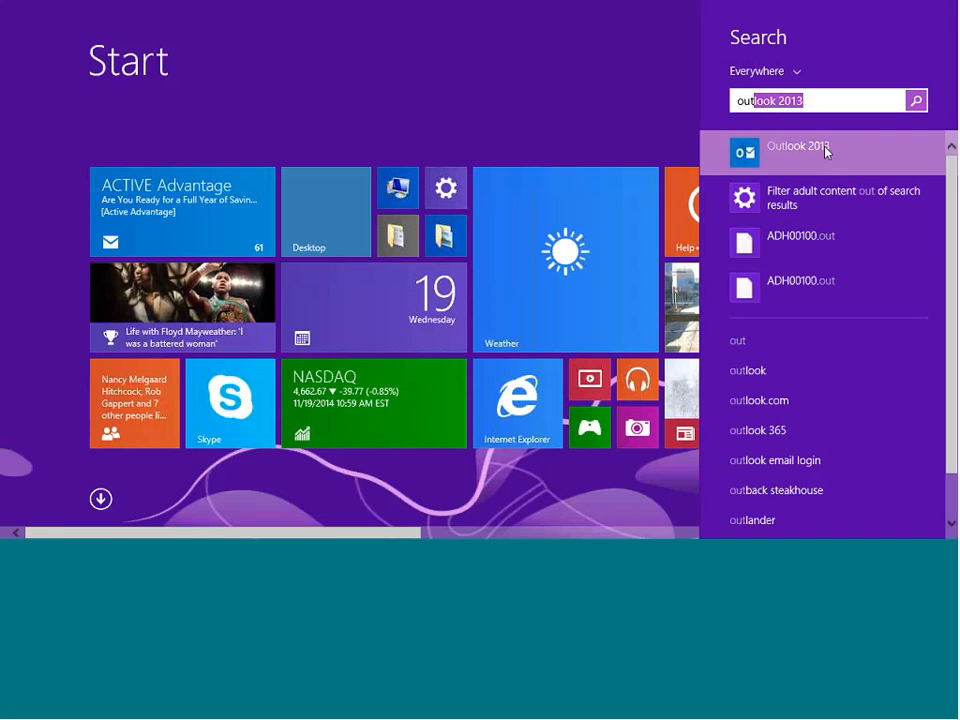
{"action": "left_click", "coordinate": [825, 148]}
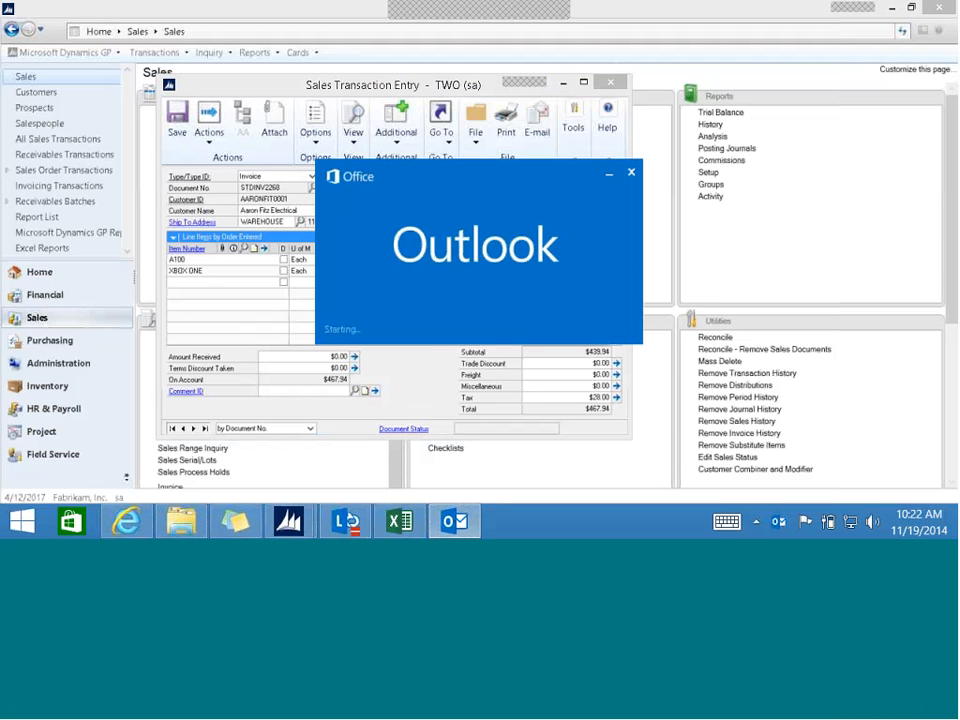
{"action": "left_click", "coordinate": [289, 521]}
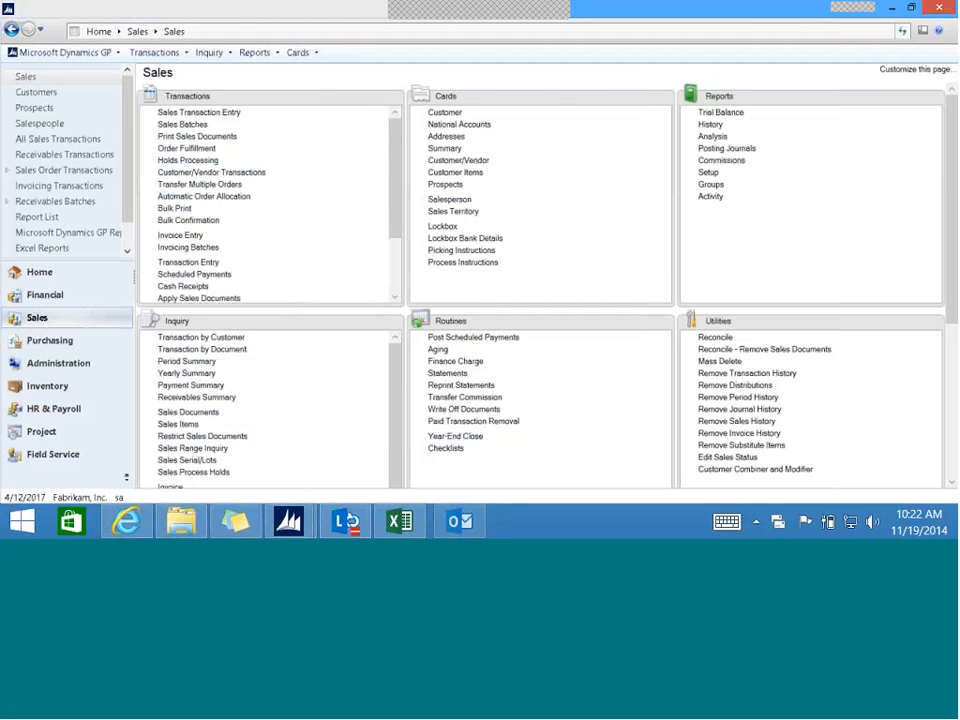
{"action": "left_click", "coordinate": [386, 440]}
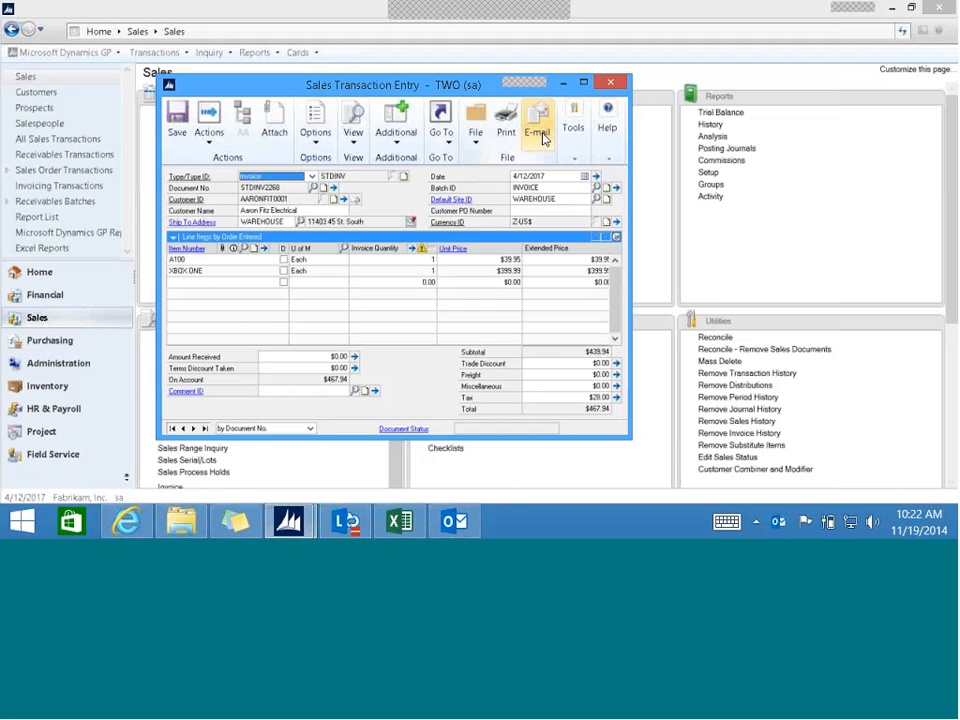
- E-mail the invoice, logging on to Exchange with the account password, and close Sales Transaction Entry
{"action": "left_click", "coordinate": [543, 138]}
{"action": "left_click", "coordinate": [497, 246]}
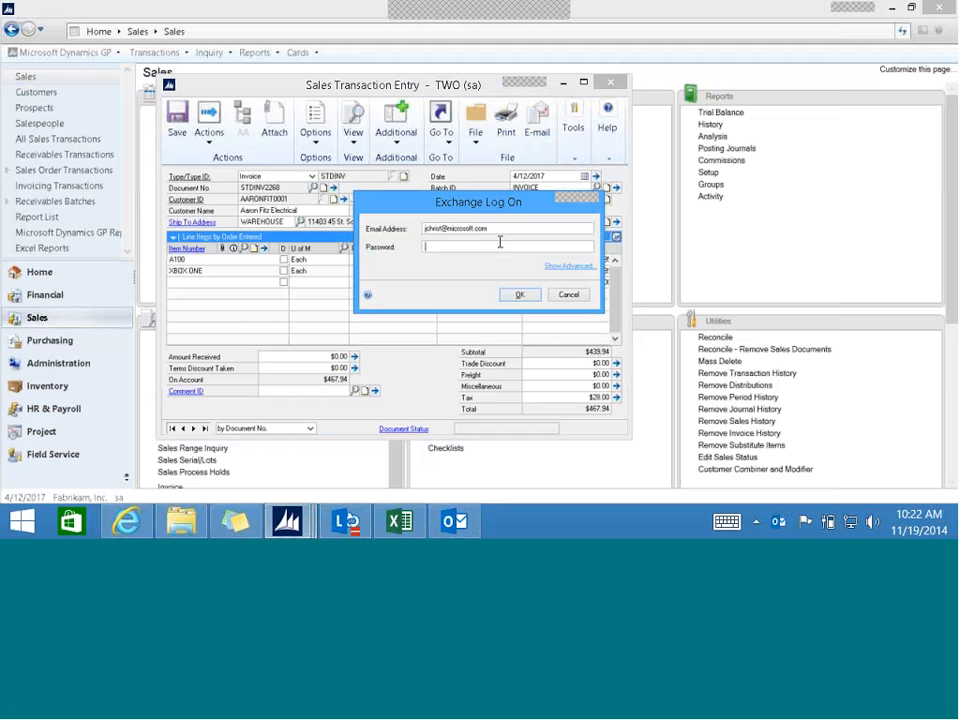
{"action": "type", "text": "••"}
{"action": "key", "text": "BackSpace"}
{"action": "type", "text": "•••••••••••"}
{"action": "left_click", "coordinate": [520, 294]}
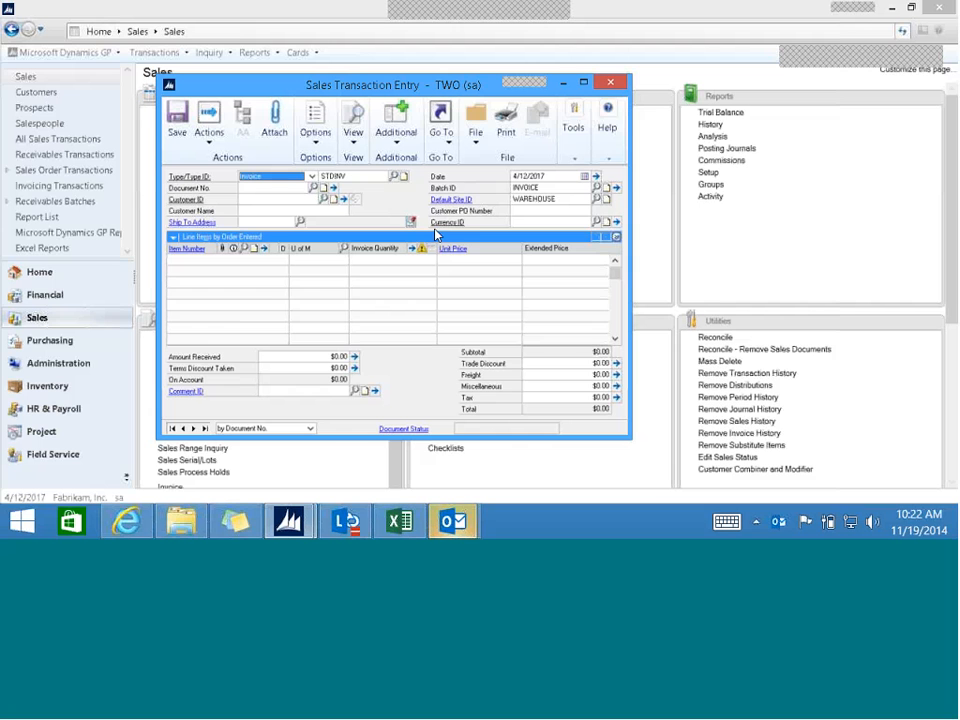
{"action": "left_click", "coordinate": [612, 84]}
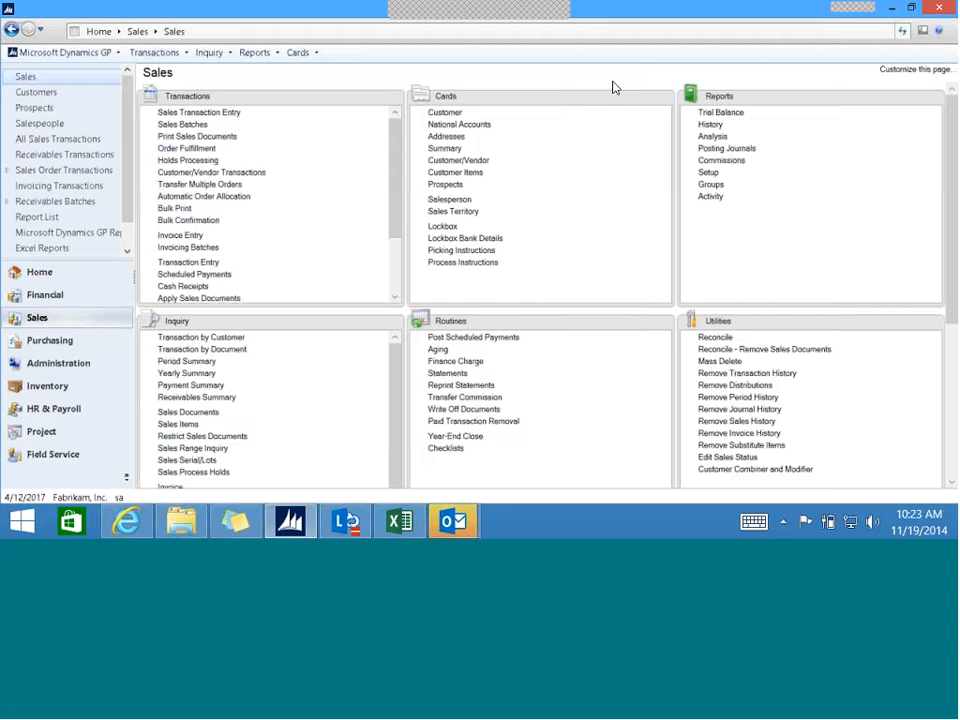
- Look up item A100 in the inventory Item Inquiry, view its document attachments, and close the attachment inquiry
{"action": "left_click", "coordinate": [210, 52]}
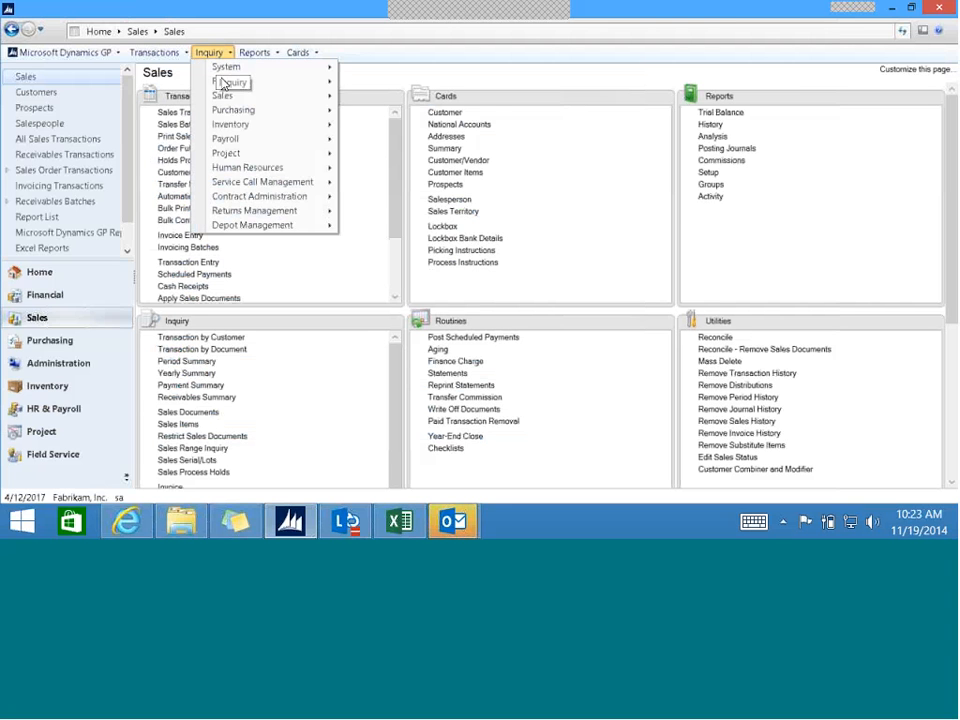
{"action": "mouse_move", "coordinate": [232, 124]}
{"action": "left_click", "coordinate": [396, 123]}
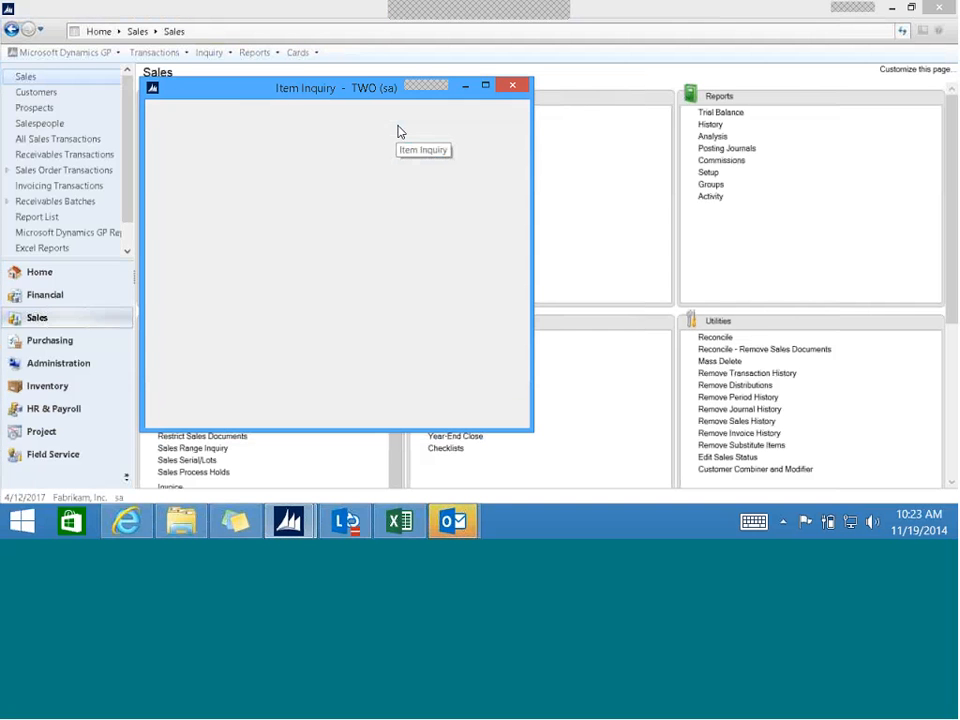
{"action": "type", "text": "A100"}
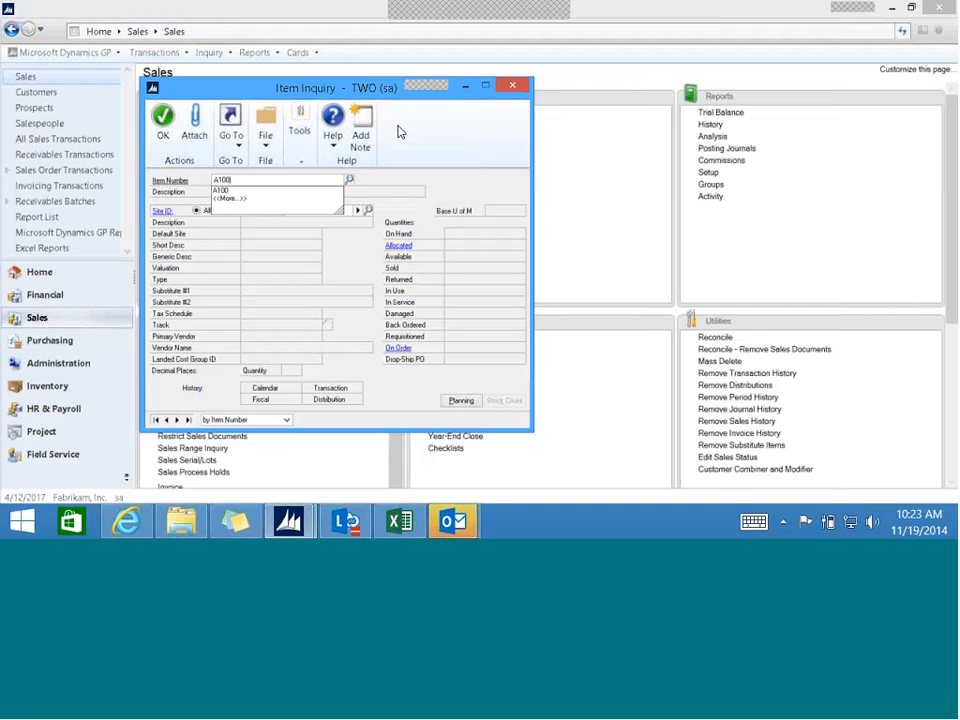
{"action": "key", "text": "Tab"}
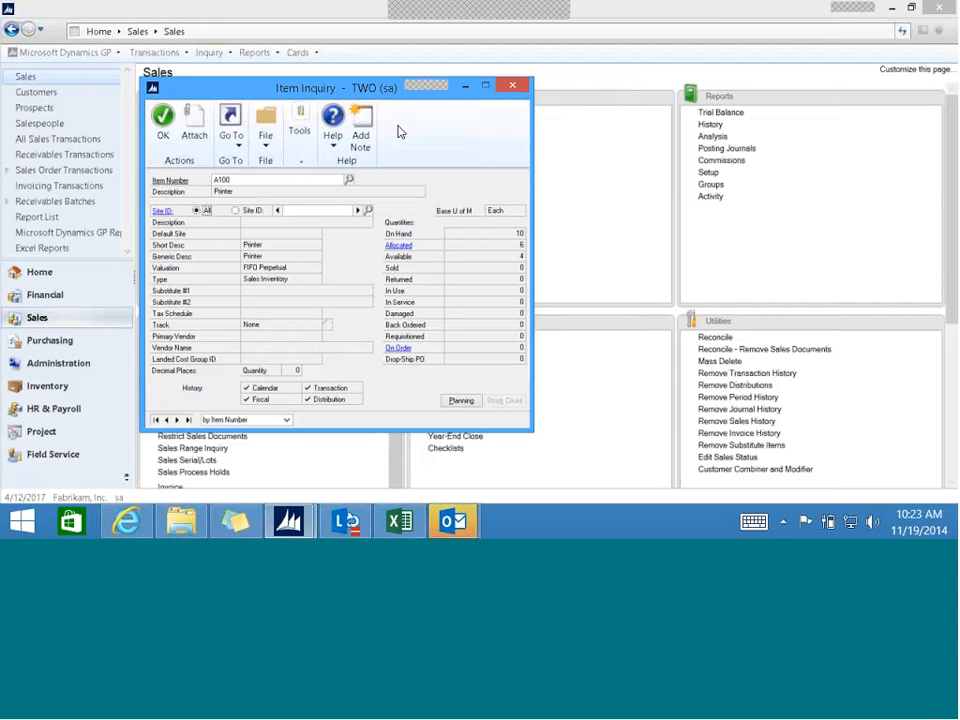
{"action": "left_click", "coordinate": [197, 142]}
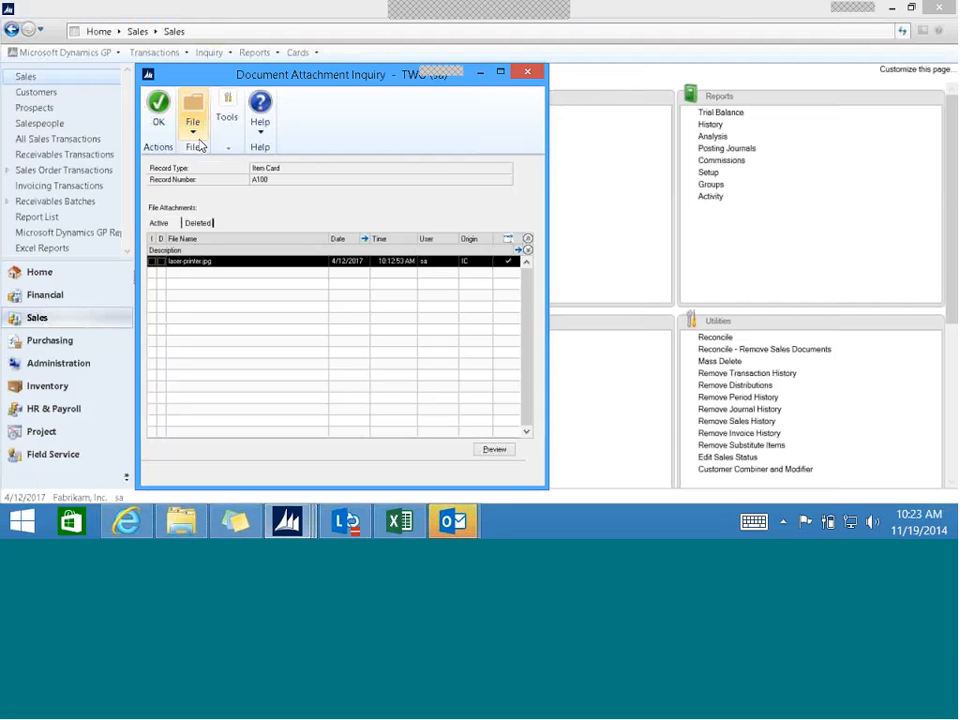
{"action": "left_click", "coordinate": [529, 74]}
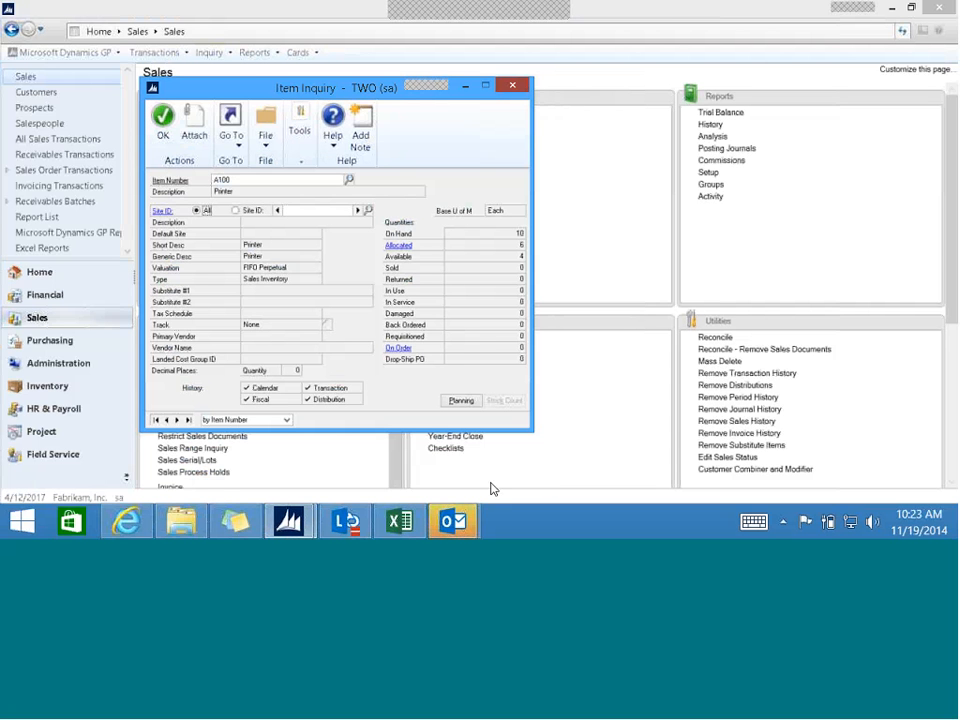
- Switch to Outlook, open the "Fabrikam, Inc. Invoice attached" e-mail to check its message and attachments, and close it
{"action": "mouse_move", "coordinate": [455, 521]}
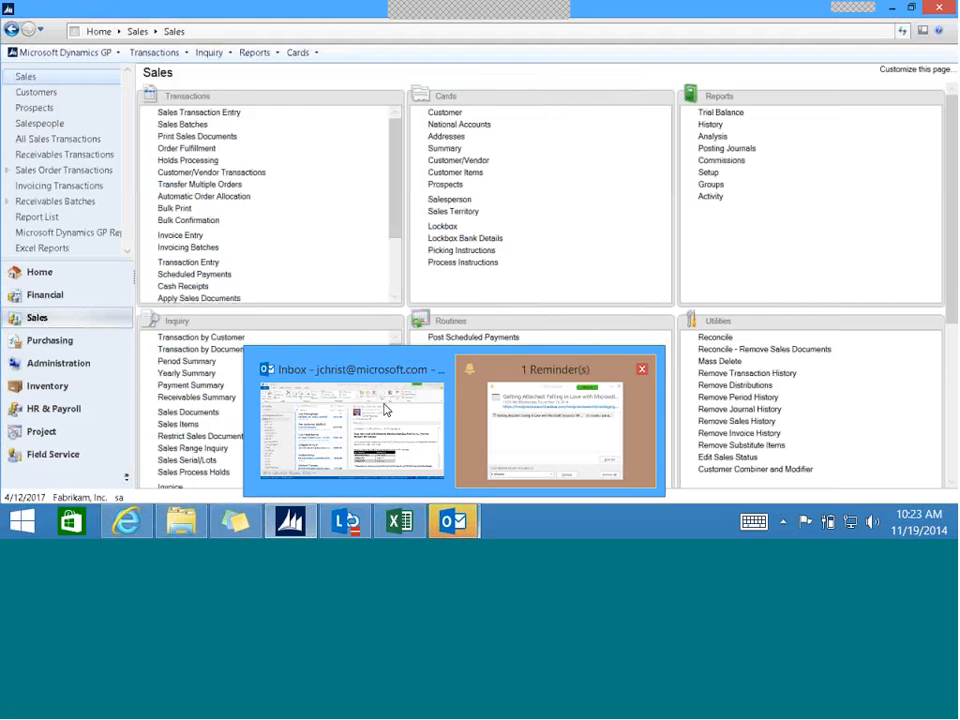
{"action": "left_click", "coordinate": [407, 381]}
{"action": "left_click", "coordinate": [296, 190]}
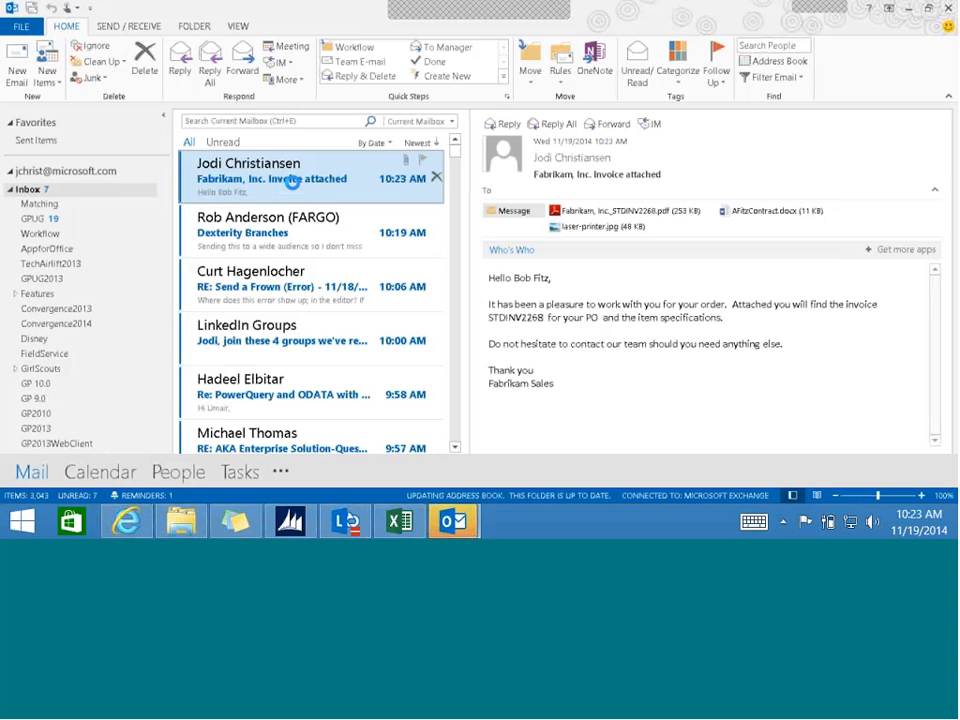
{"action": "double_click", "coordinate": [292, 181]}
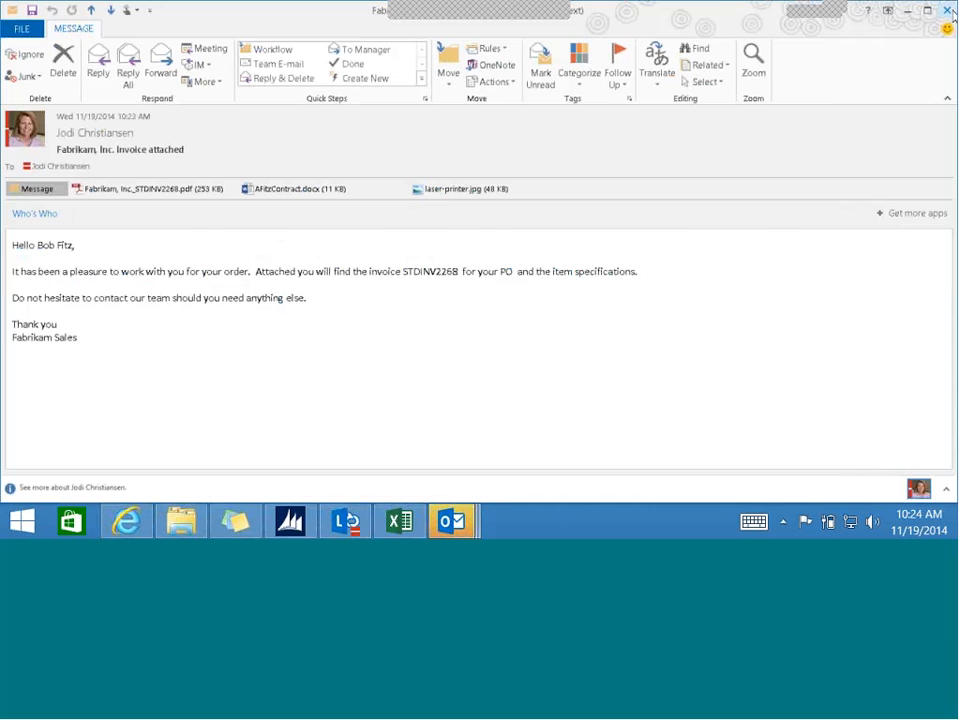
{"action": "left_click", "coordinate": [948, 11]}
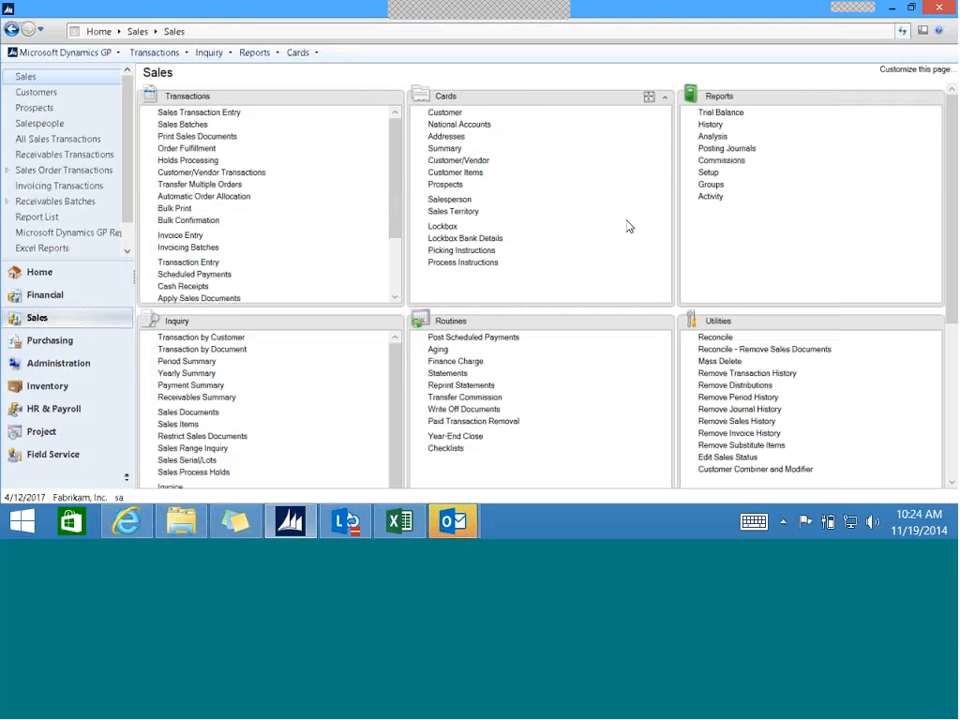
- Open the company's Delete Attachment Files utility in Dynamics GP Administration to review its removal options, and close it without deleting anything
{"action": "left_click", "coordinate": [67, 368]}
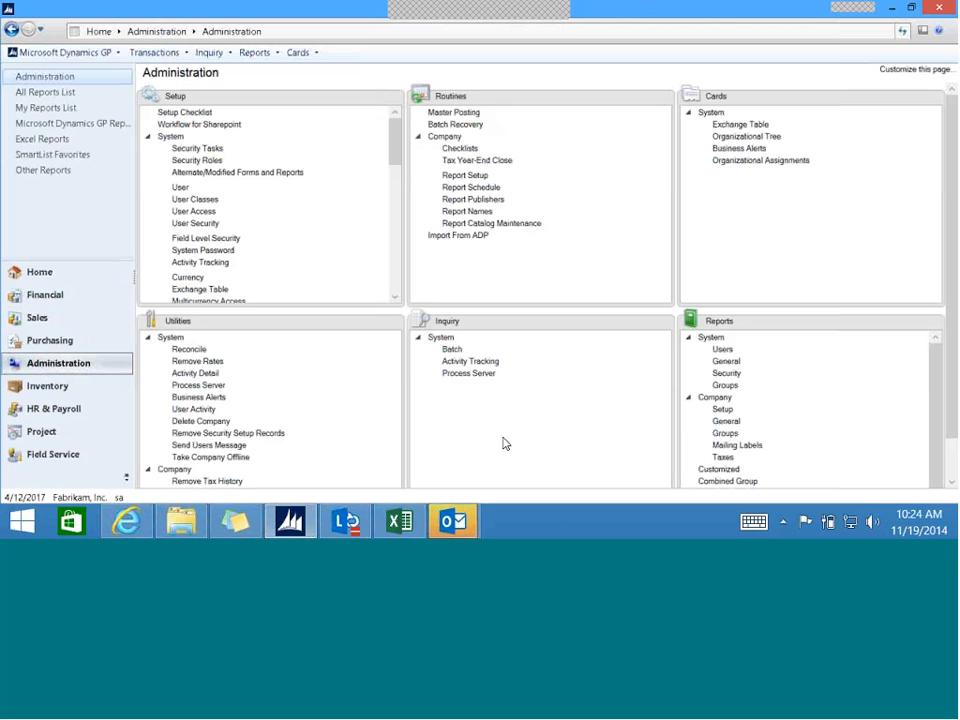
{"action": "scroll", "coordinate": [272, 422], "scroll_direction": "down", "scroll_amount": 1}
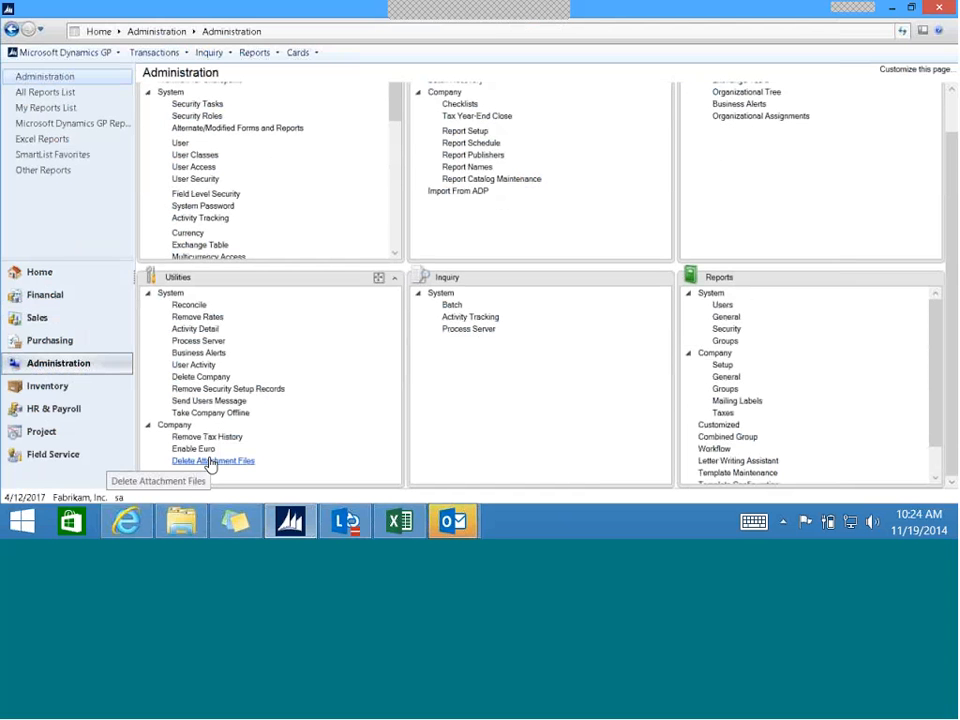
{"action": "left_click", "coordinate": [210, 462]}
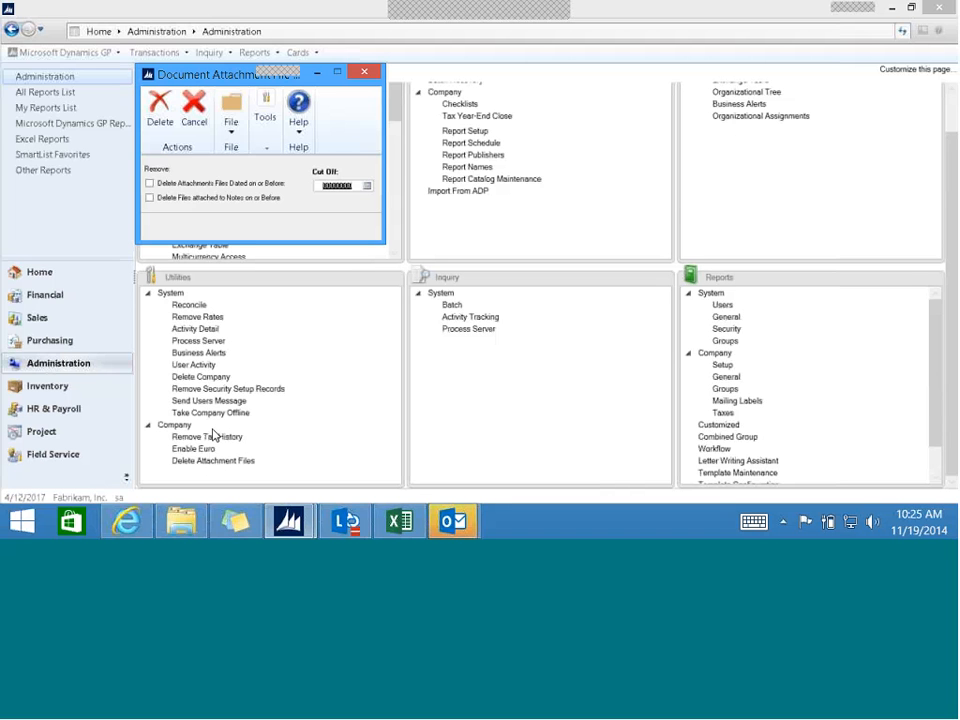
{"action": "left_click", "coordinate": [366, 76]}
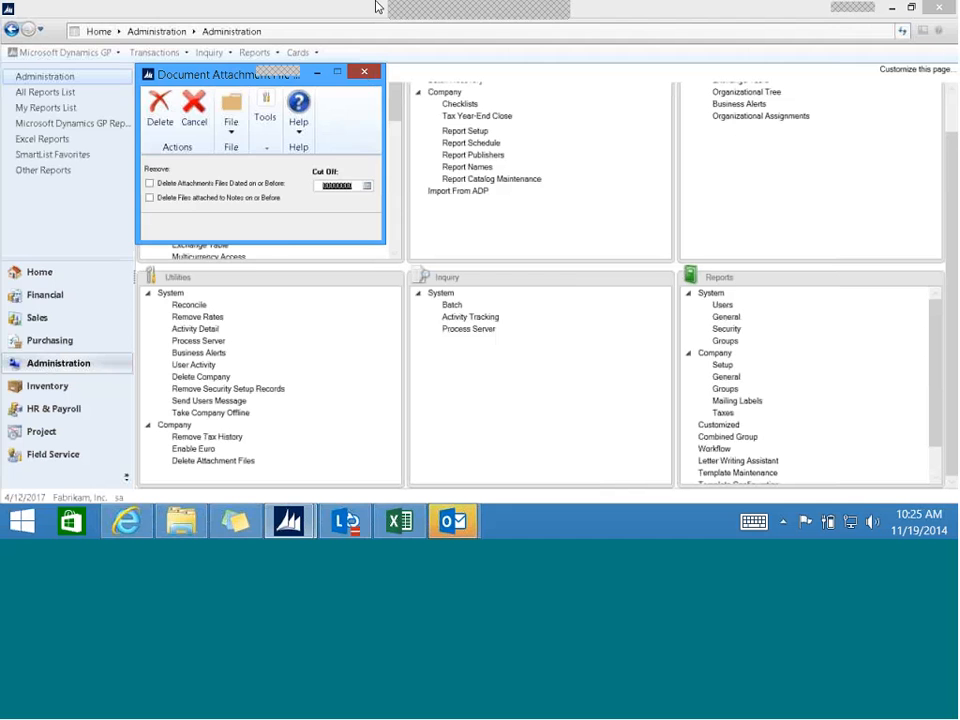
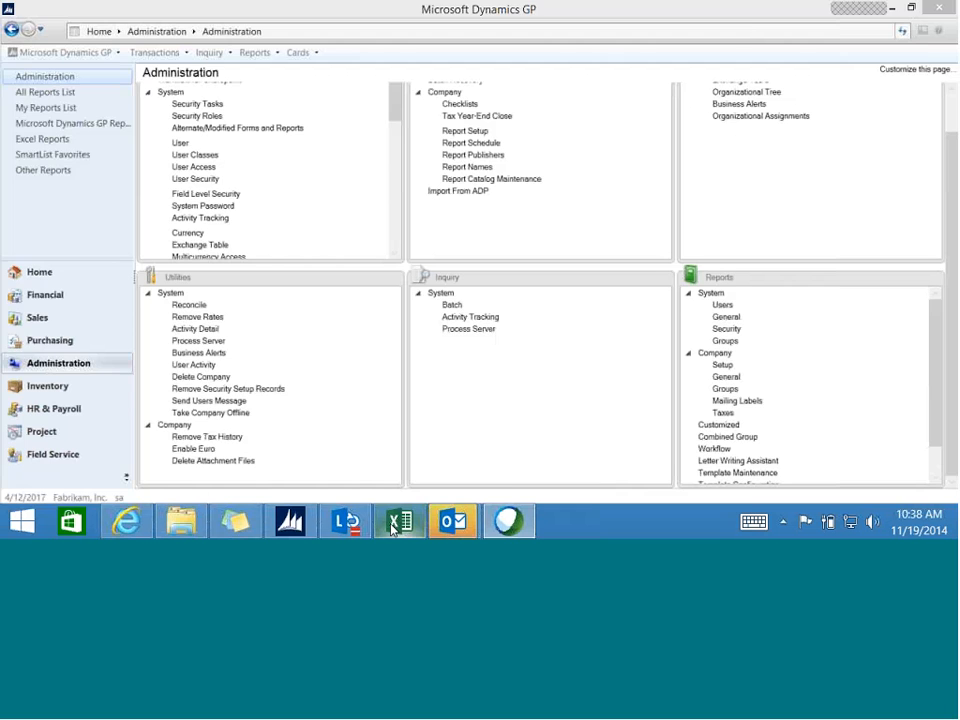
- Switch to the Excel workbook, open Query3 from its Power Query workbook queries, review its source SQL statement, and close the query unchanged
{"action": "left_click", "coordinate": [397, 522]}
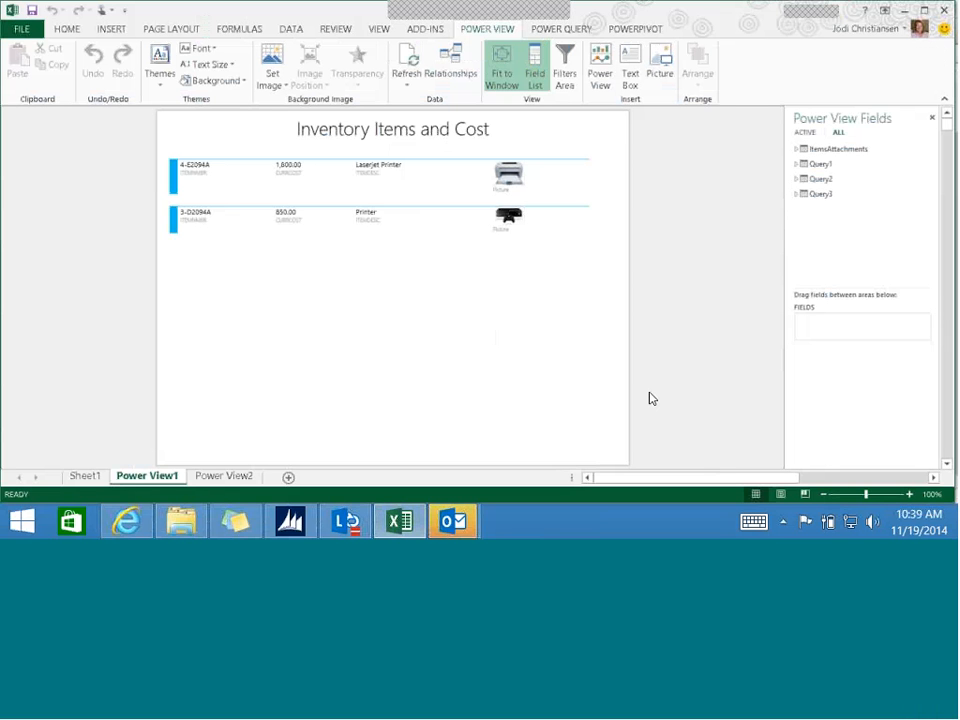
{"action": "left_click", "coordinate": [562, 30]}
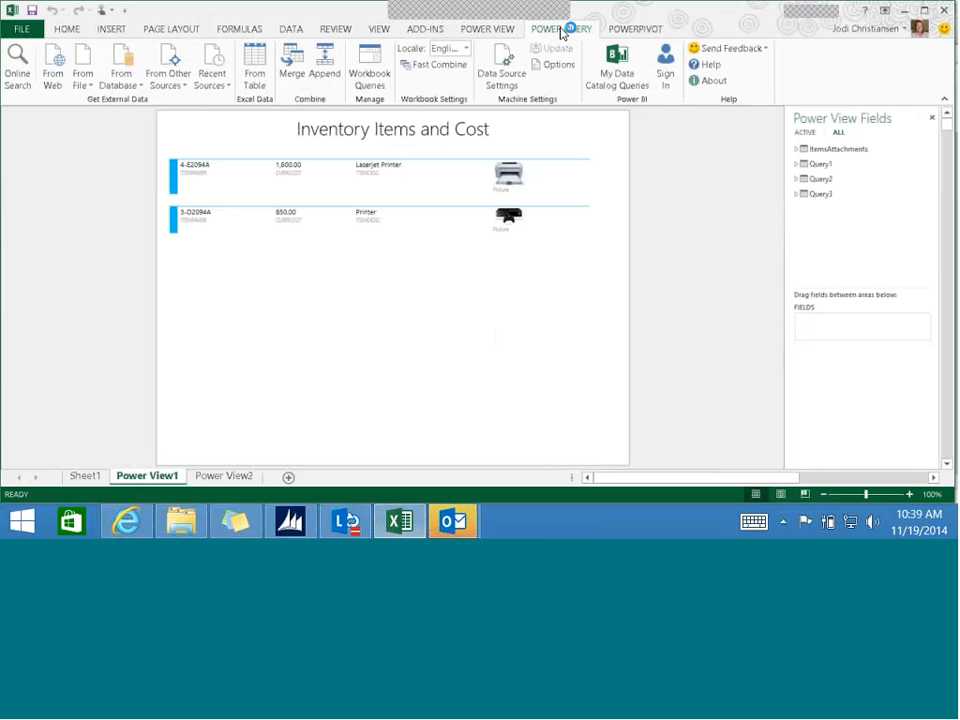
{"action": "left_click", "coordinate": [374, 84]}
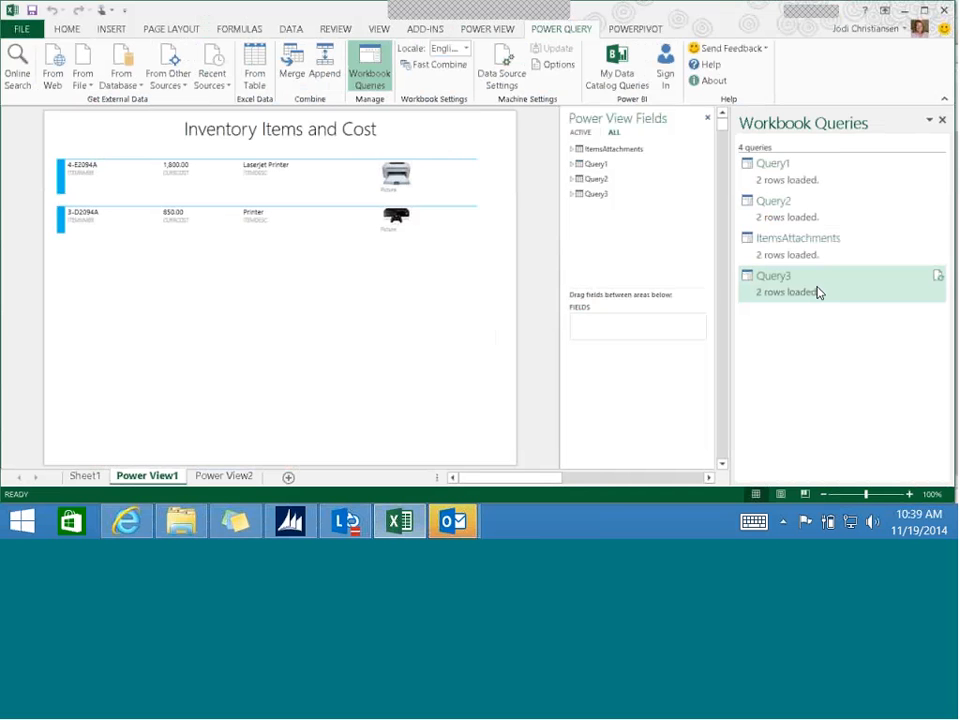
{"action": "mouse_move", "coordinate": [817, 291]}
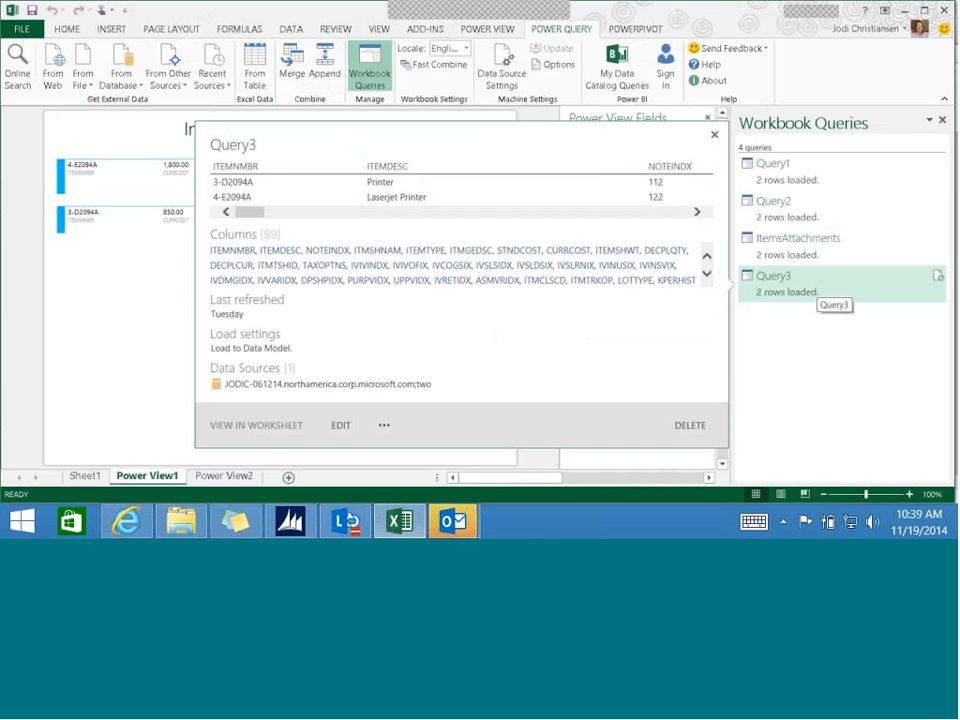
{"action": "left_click", "coordinate": [340, 427]}
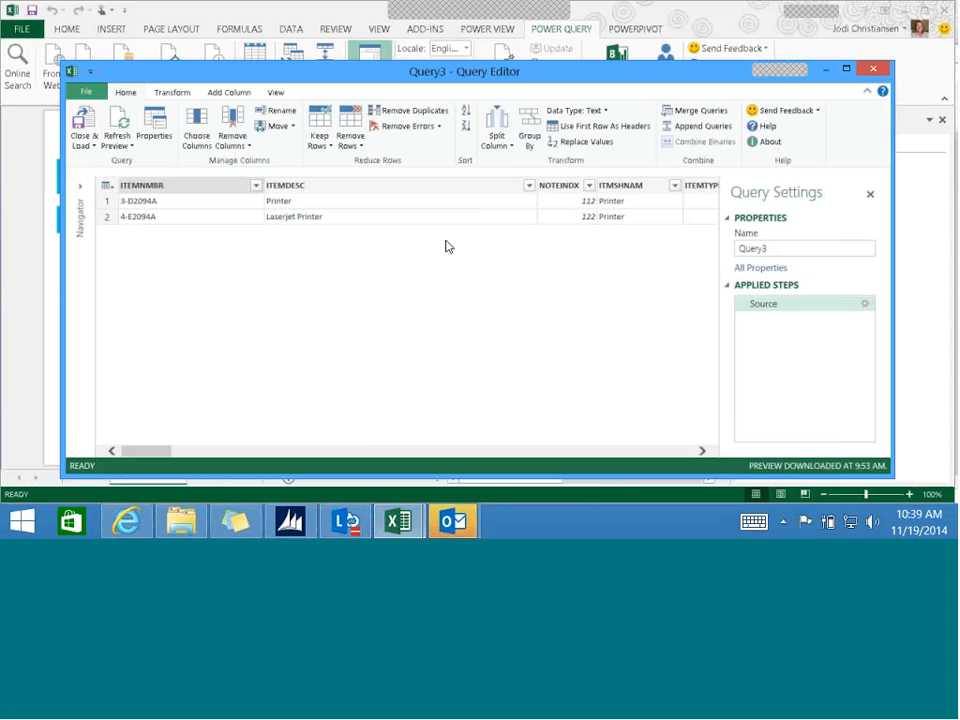
{"action": "left_click", "coordinate": [866, 305]}
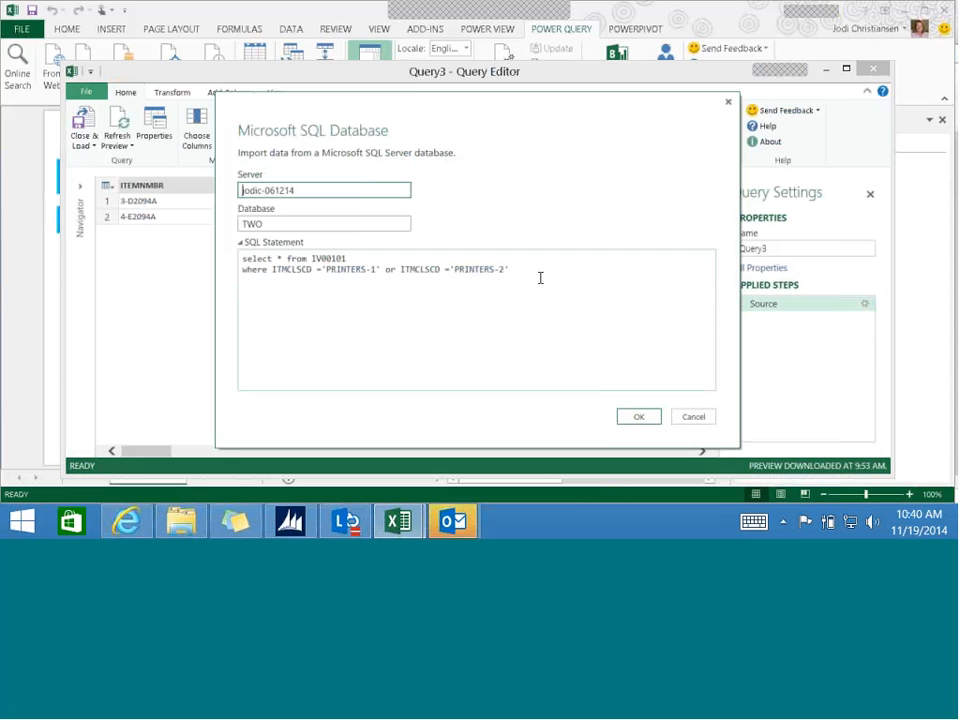
{"action": "left_click", "coordinate": [699, 423]}
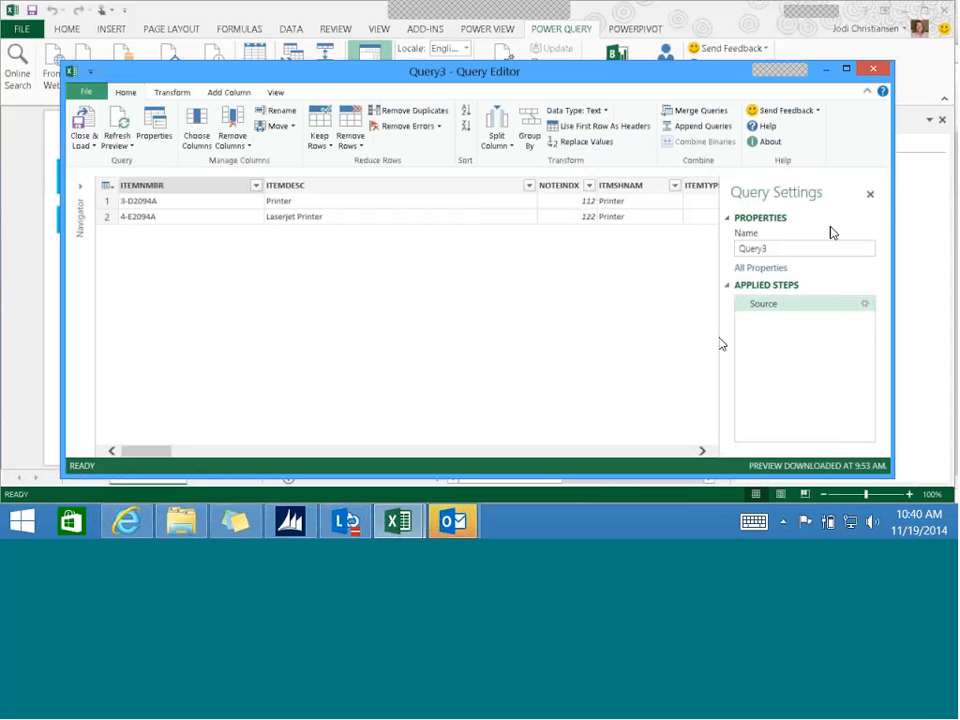
{"action": "left_click", "coordinate": [870, 196]}
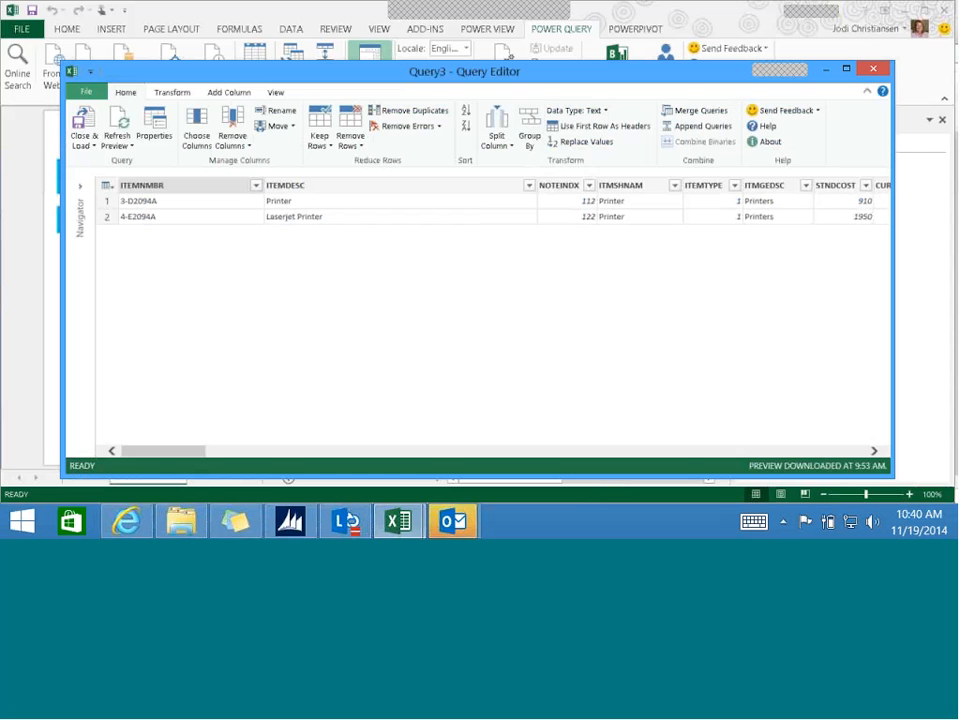
{"action": "left_click", "coordinate": [872, 71]}
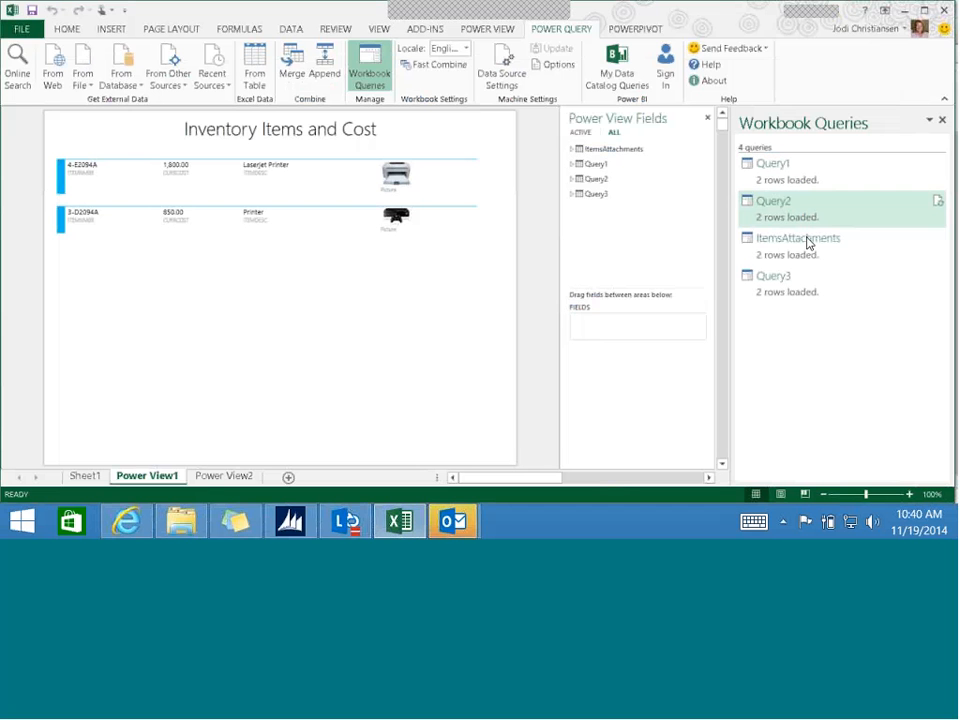
- Open Query2 in the Query Editor to review its attachment columns and applied steps, and close it
{"action": "mouse_move", "coordinate": [790, 240]}
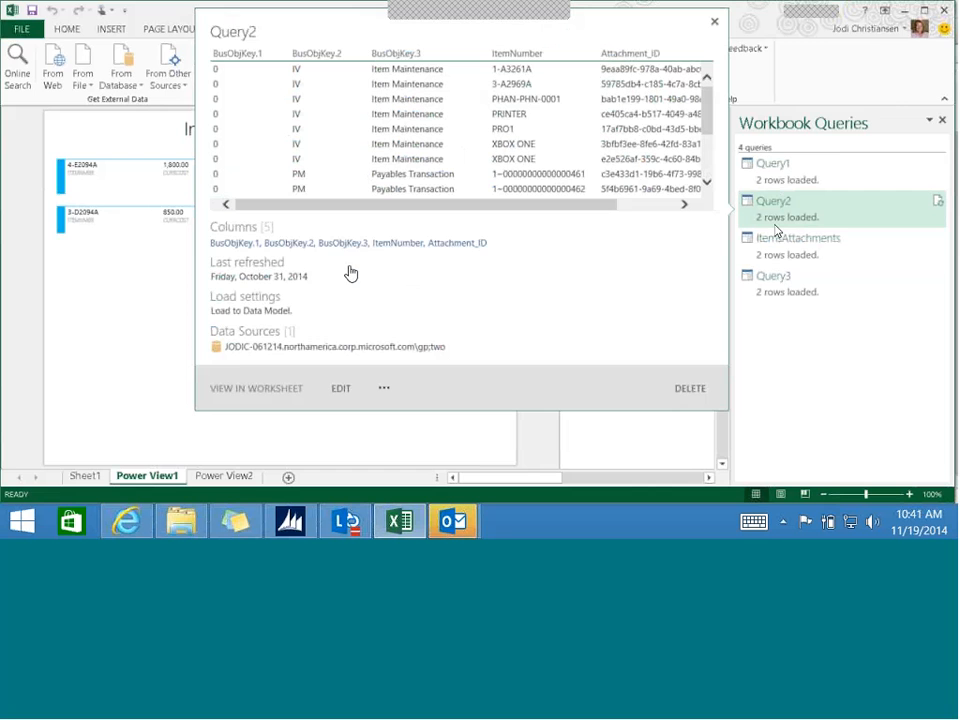
{"action": "left_click", "coordinate": [341, 390]}
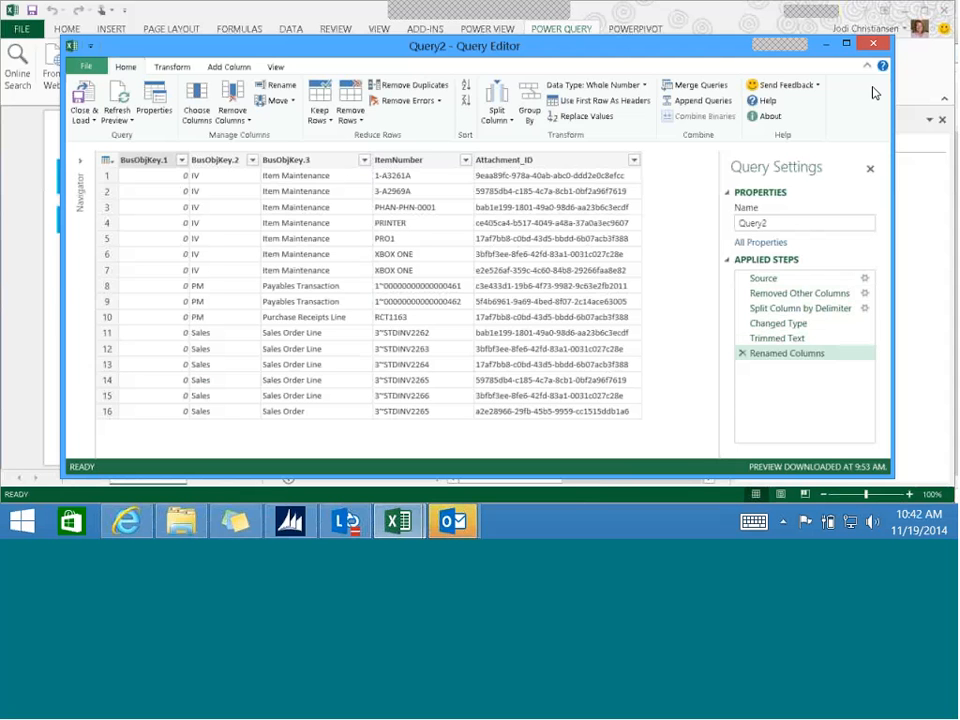
{"action": "left_click", "coordinate": [873, 44]}
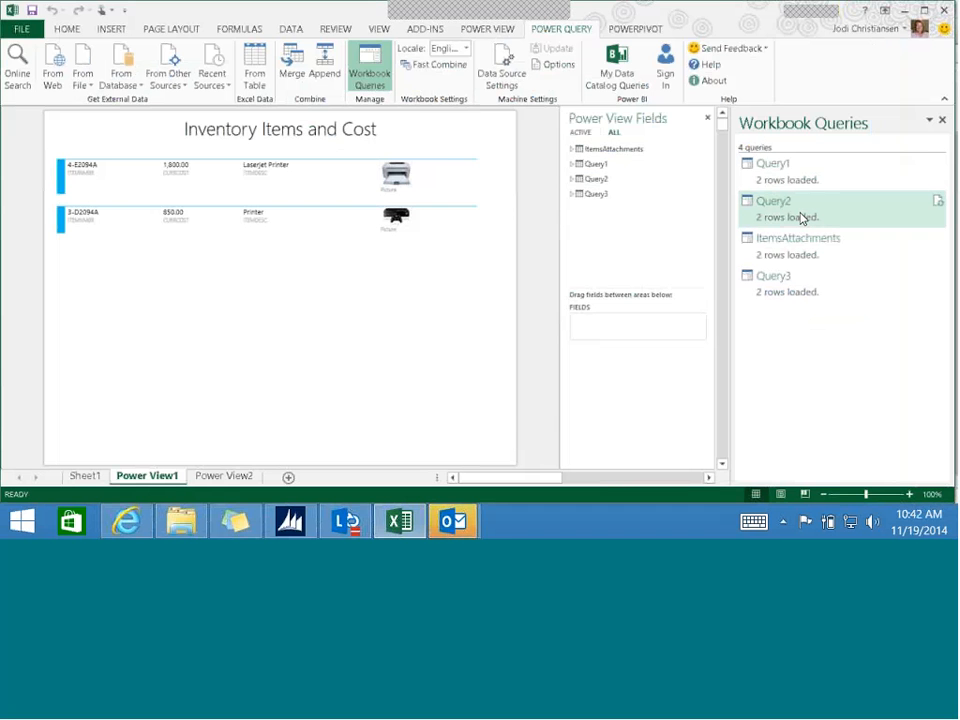
- Reopen Query3 to check its SQL database source once more, cancel the source settings, and close the editor
{"action": "mouse_move", "coordinate": [801, 218]}
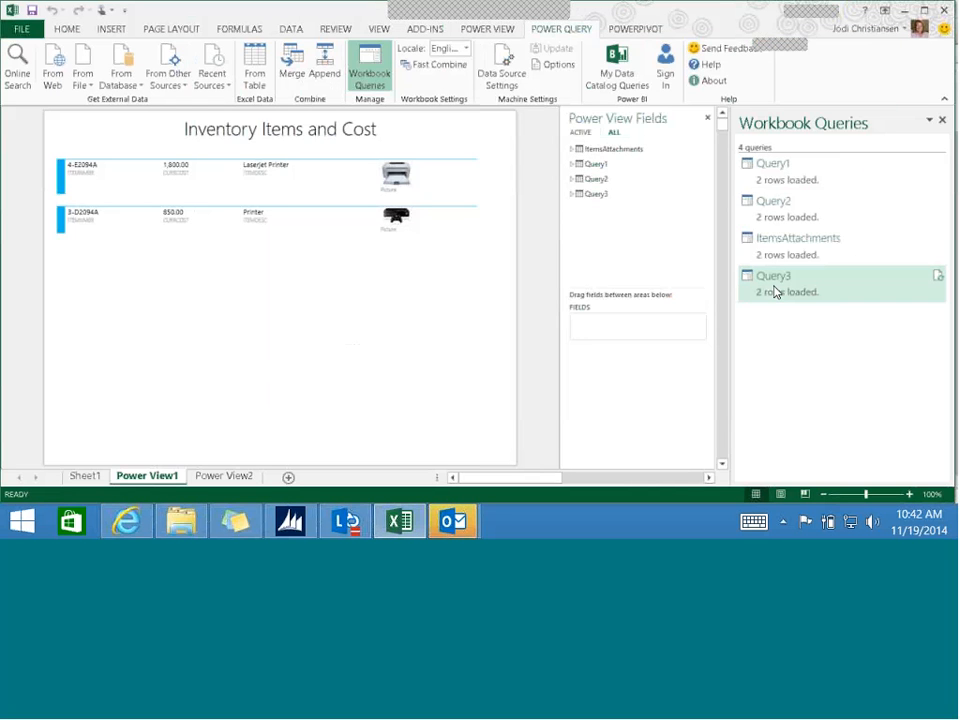
{"action": "mouse_move", "coordinate": [776, 291]}
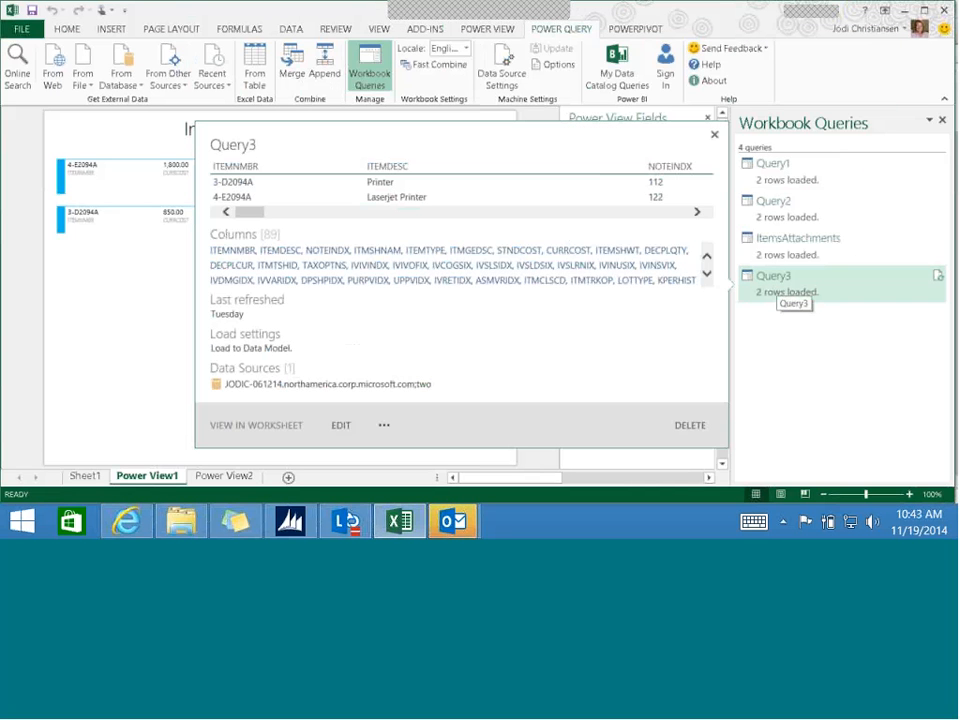
{"action": "left_click", "coordinate": [339, 427]}
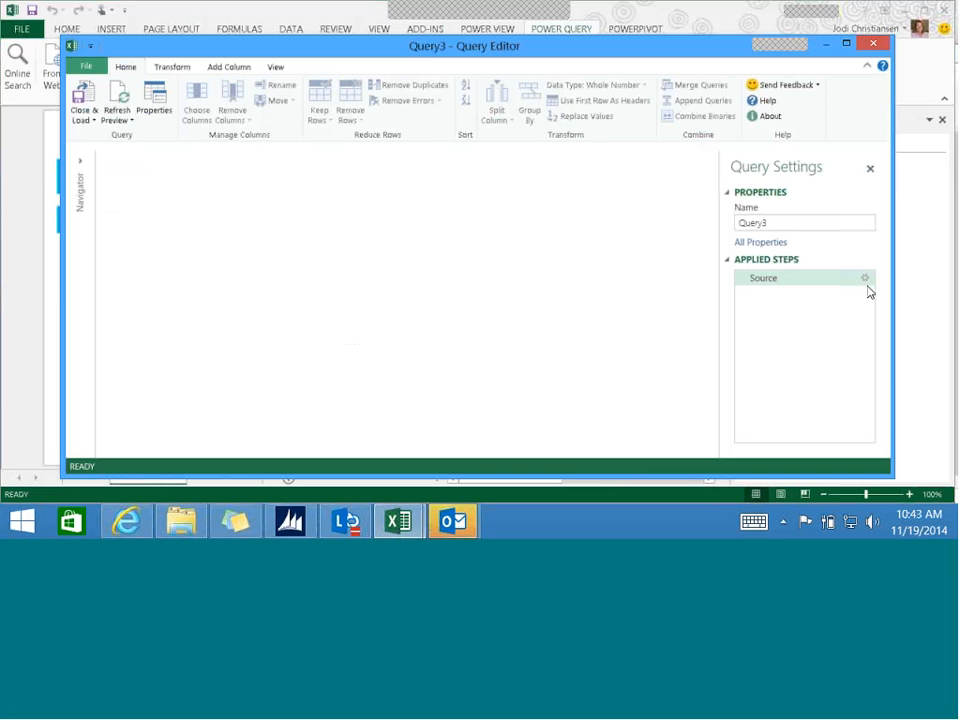
{"action": "left_click", "coordinate": [866, 279]}
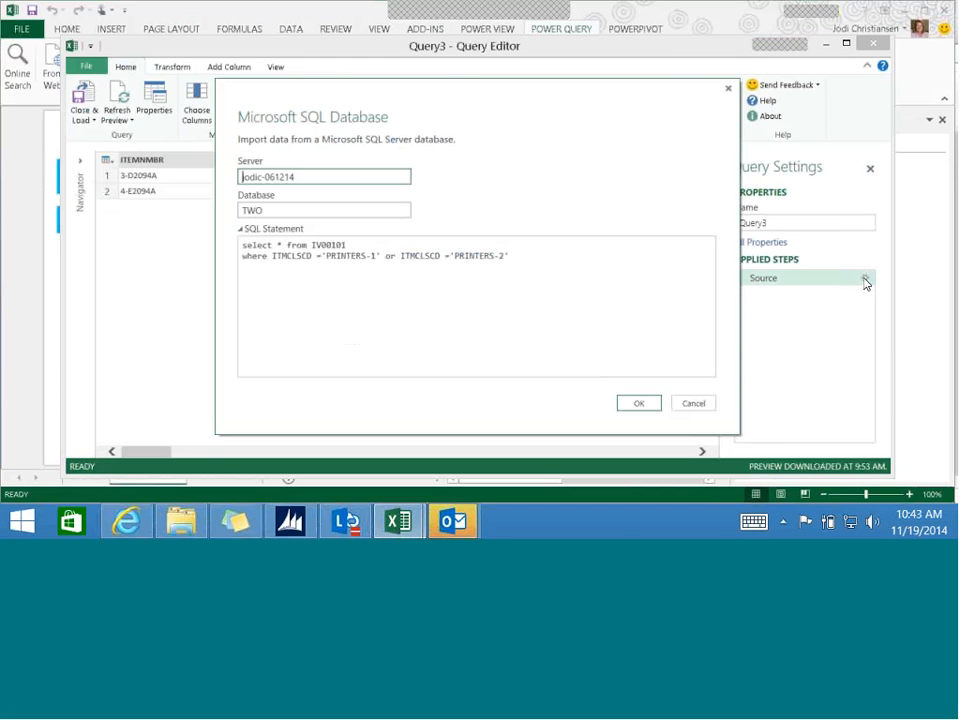
{"action": "left_click", "coordinate": [691, 404]}
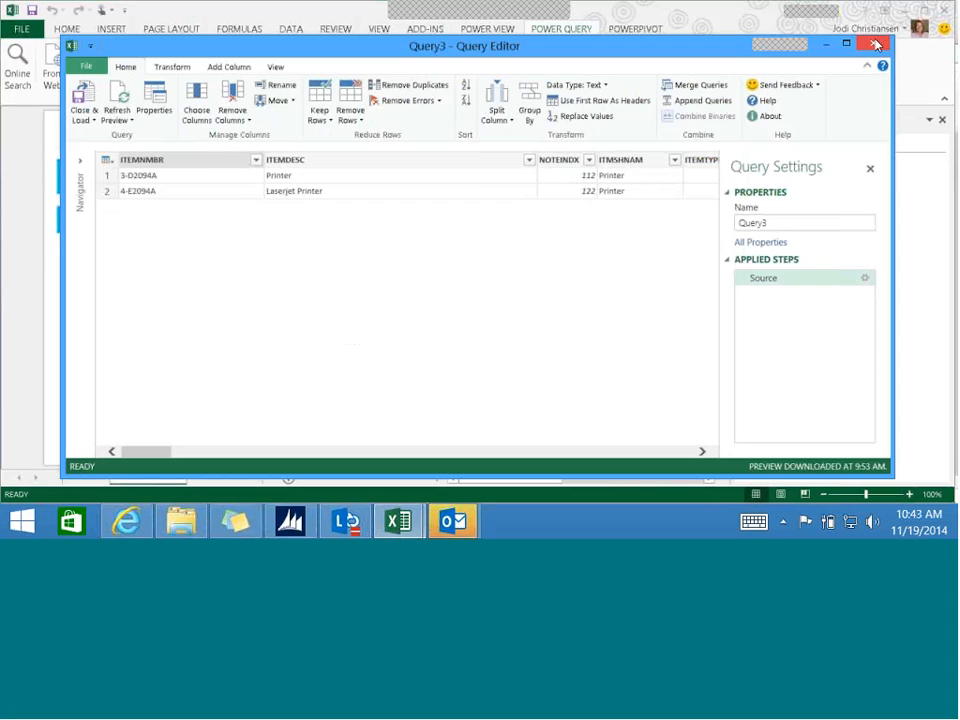
{"action": "left_click", "coordinate": [873, 44]}
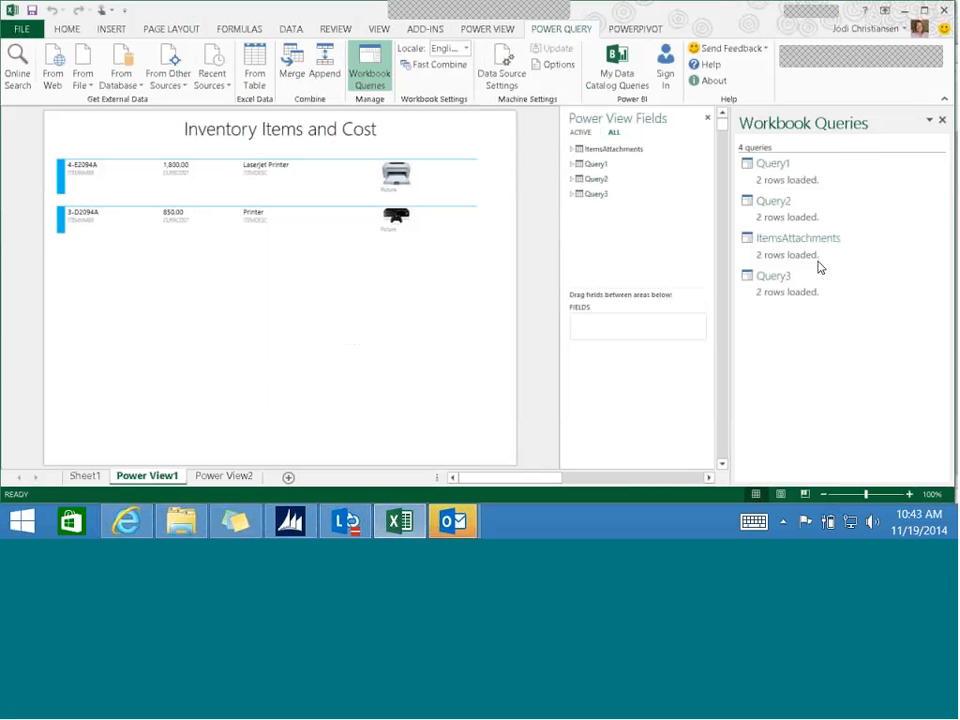
- Open the ItemsAttachments query, review how its source merges Query1 and Query2 on Attachment_ID, and close the editor
{"action": "mouse_move", "coordinate": [823, 251]}
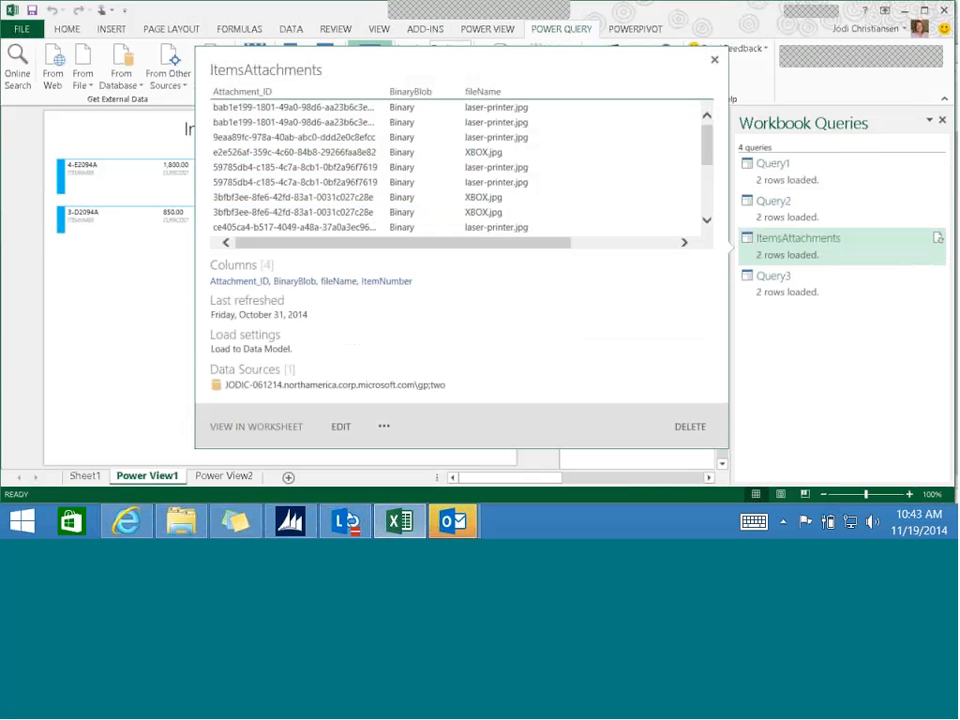
{"action": "left_click", "coordinate": [340, 428]}
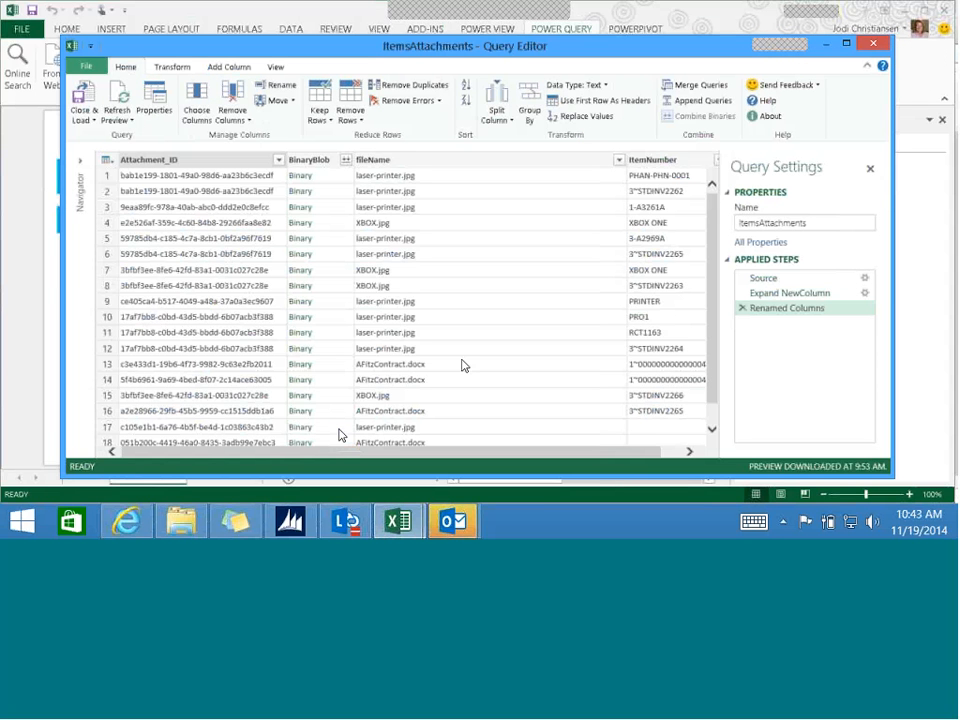
{"action": "left_click", "coordinate": [865, 280]}
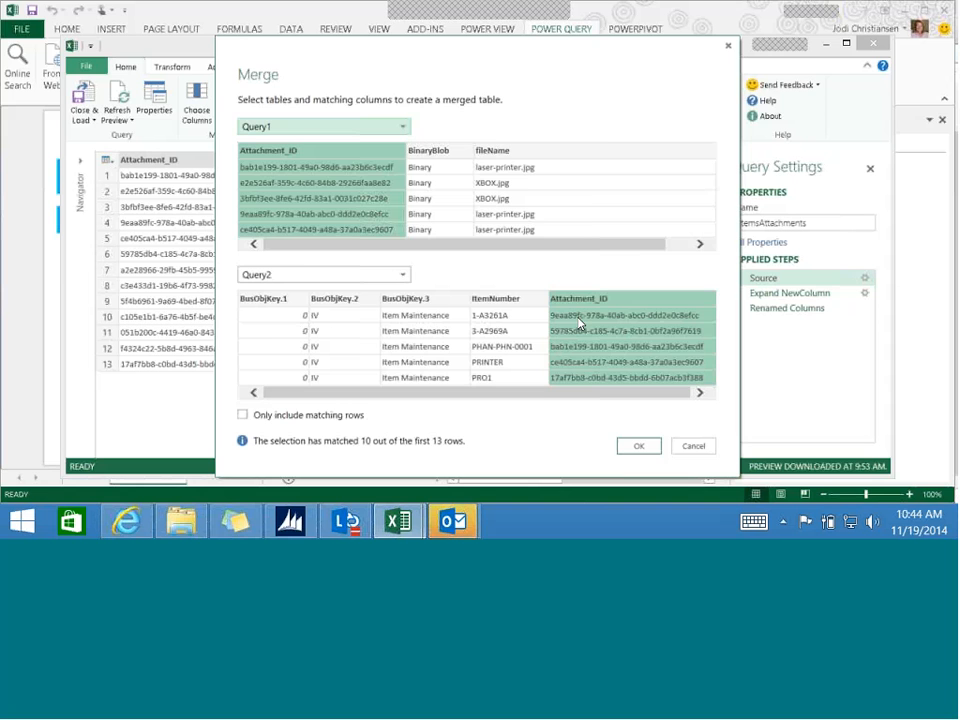
{"action": "left_click", "coordinate": [644, 450]}
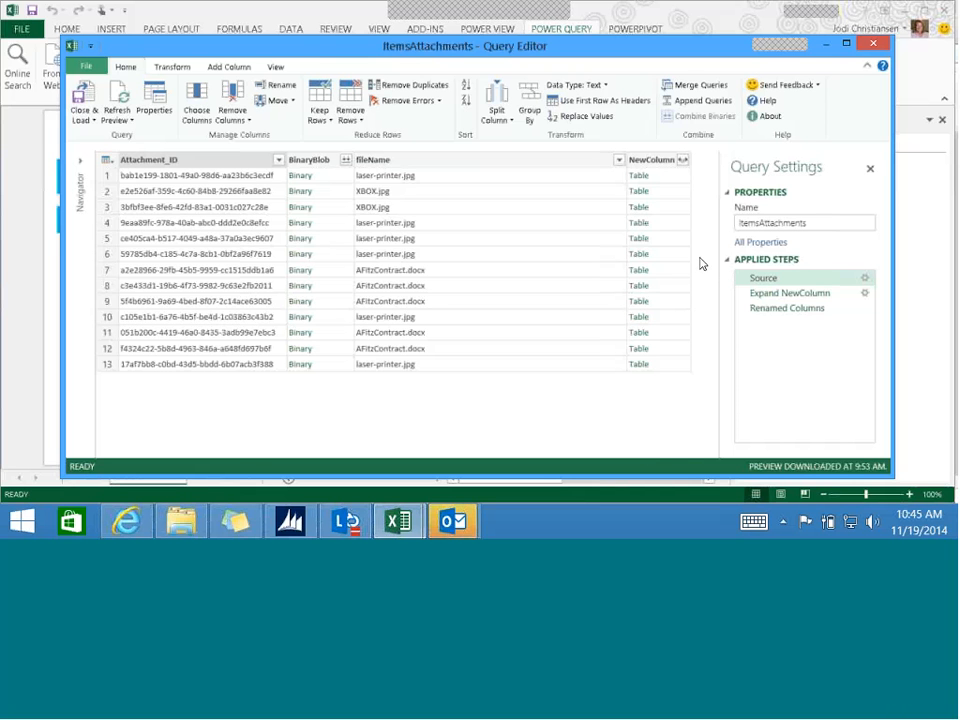
{"action": "left_click", "coordinate": [877, 46]}
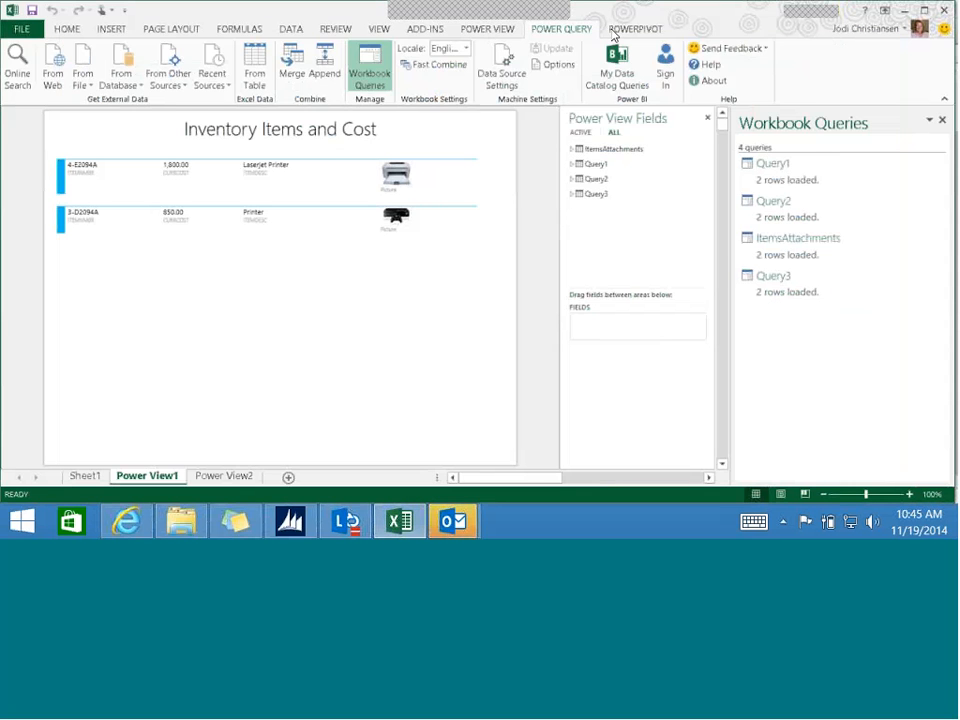
- Open the PowerPivot data model, view the ItemsAttachments table with its Picture column, and return to the workbook
{"action": "left_click", "coordinate": [619, 30]}
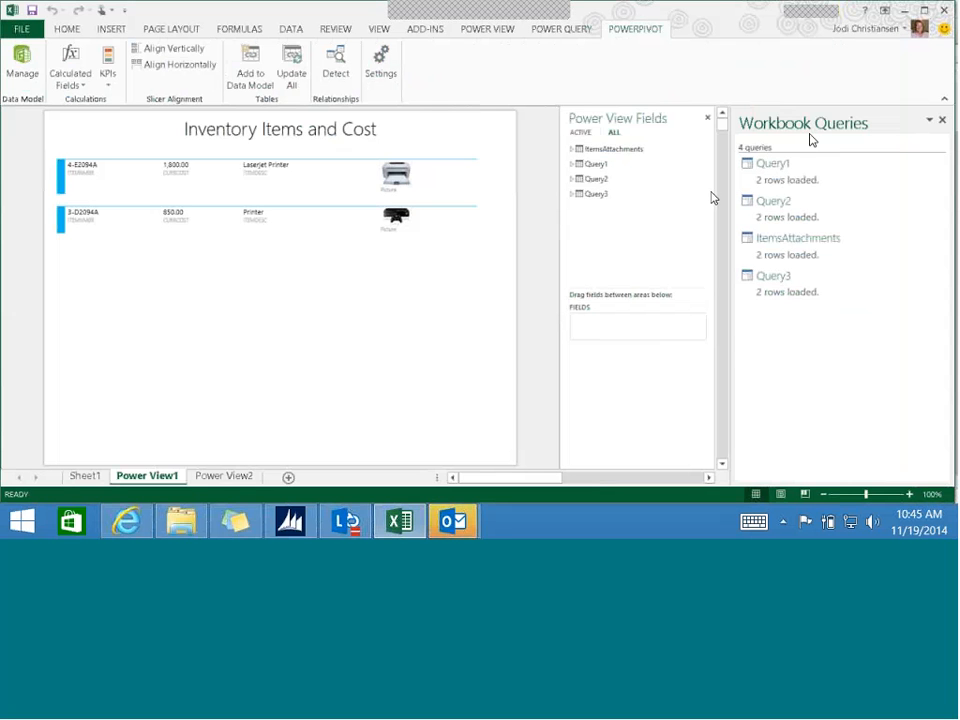
{"action": "left_click", "coordinate": [22, 70]}
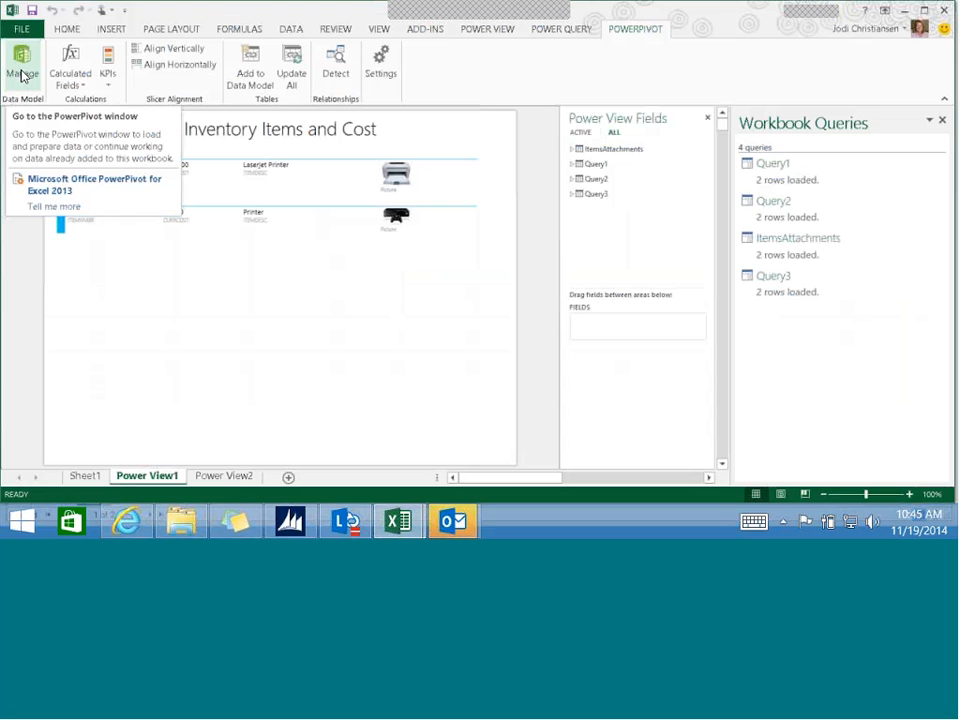
{"action": "left_click", "coordinate": [22, 74]}
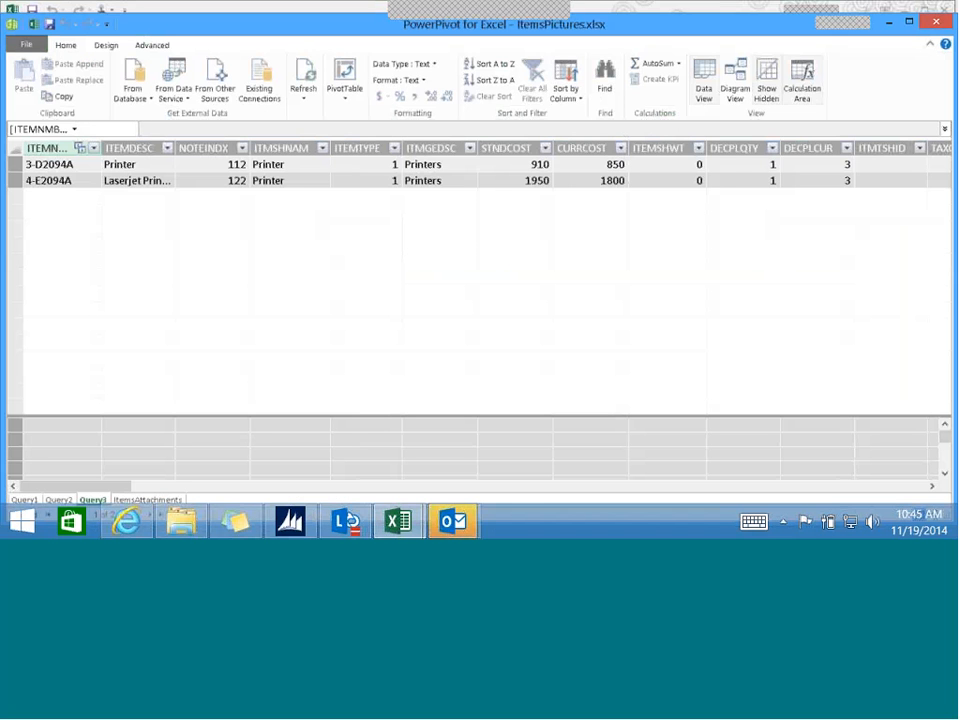
{"action": "left_click", "coordinate": [129, 500]}
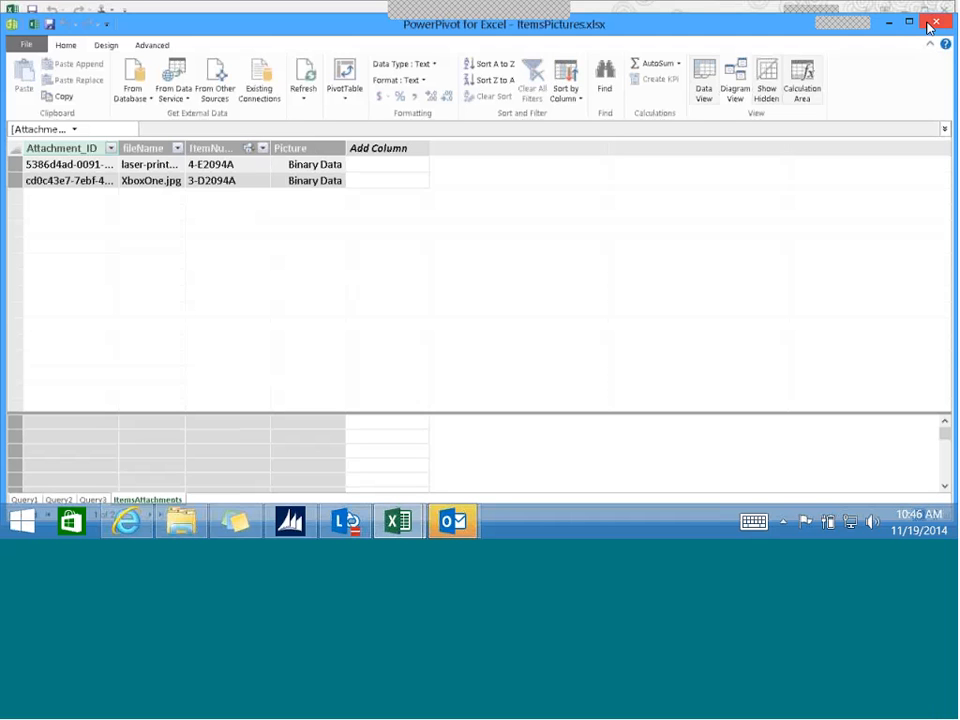
{"action": "left_click", "coordinate": [37, 23]}
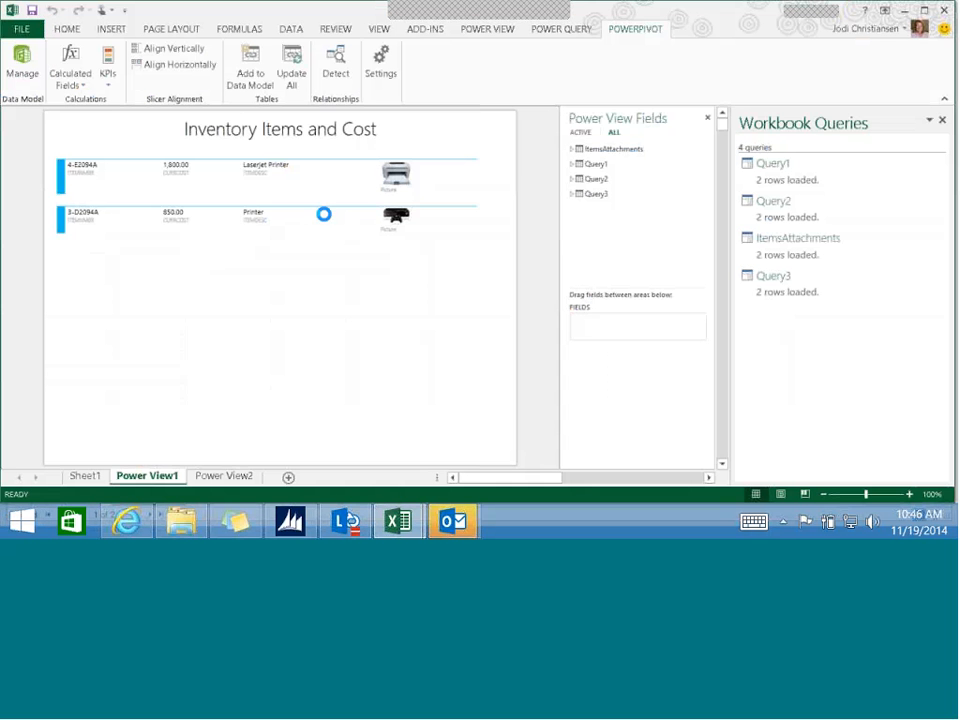
{"action": "key", "text": "alt+Tab"}
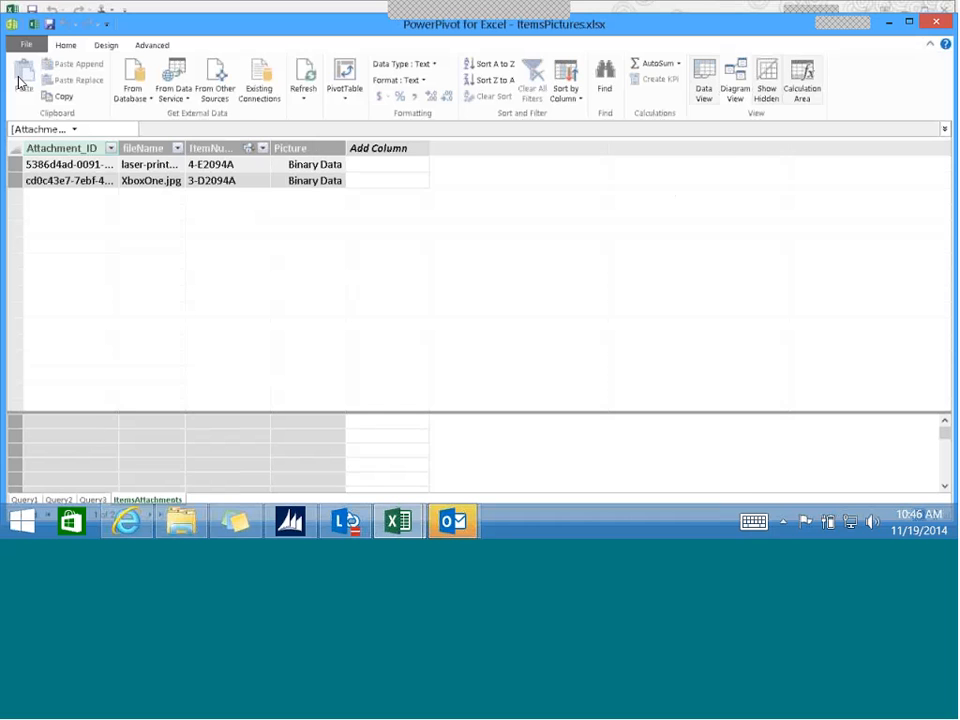
{"action": "left_click", "coordinate": [38, 22]}
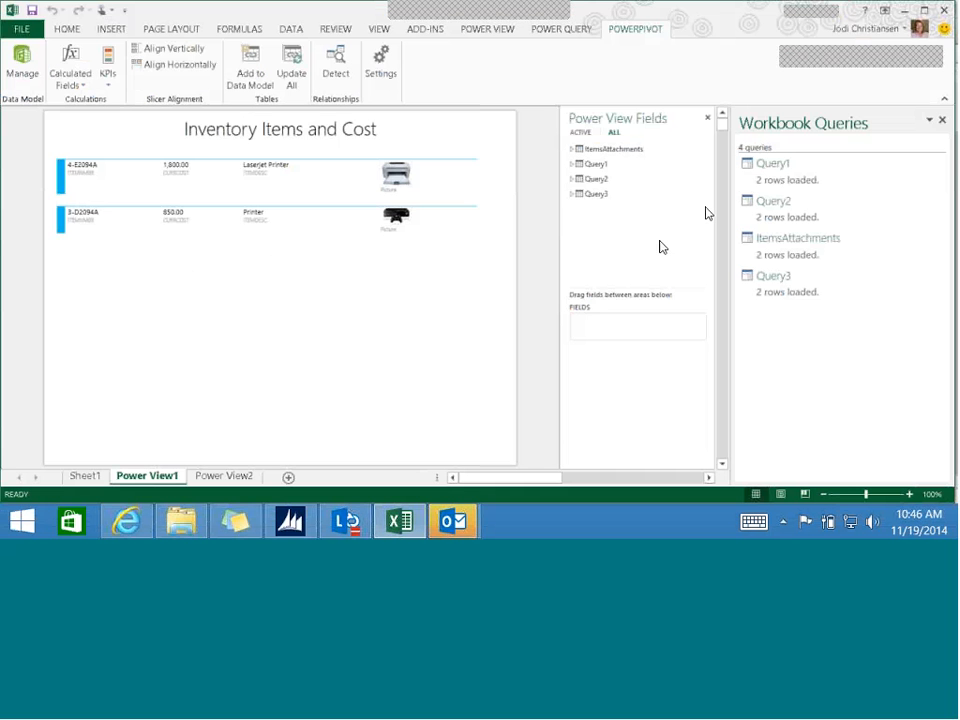
- Close the workbook queries list, select the Inventory Items and Cost card view, and examine which ItemsAttachments and Query3 fields it uses
{"action": "left_click", "coordinate": [943, 120]}
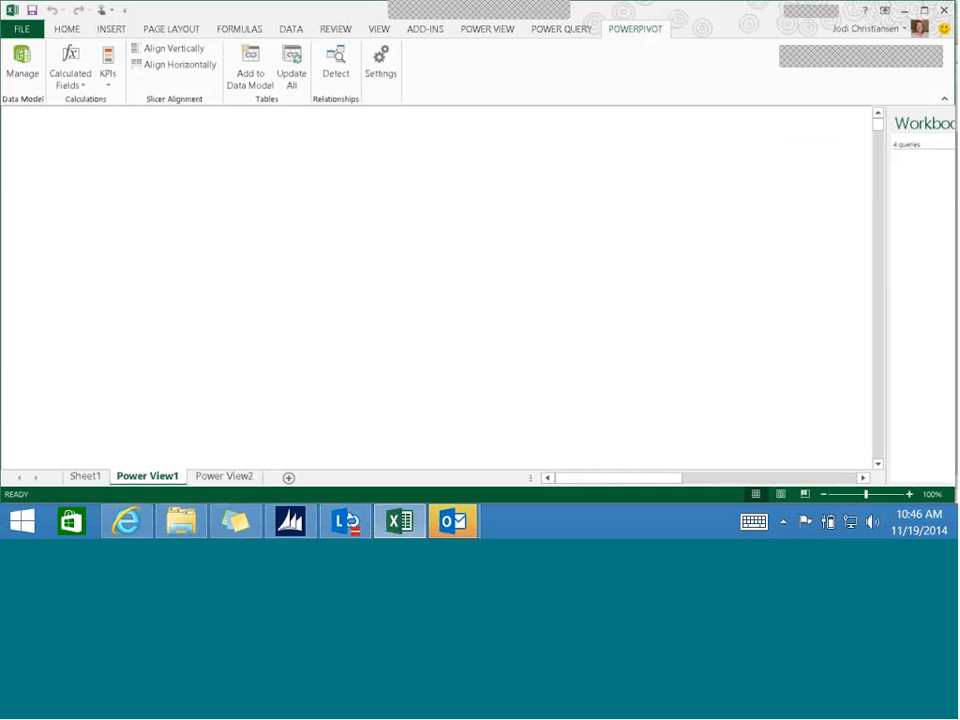
{"action": "left_click", "coordinate": [111, 29]}
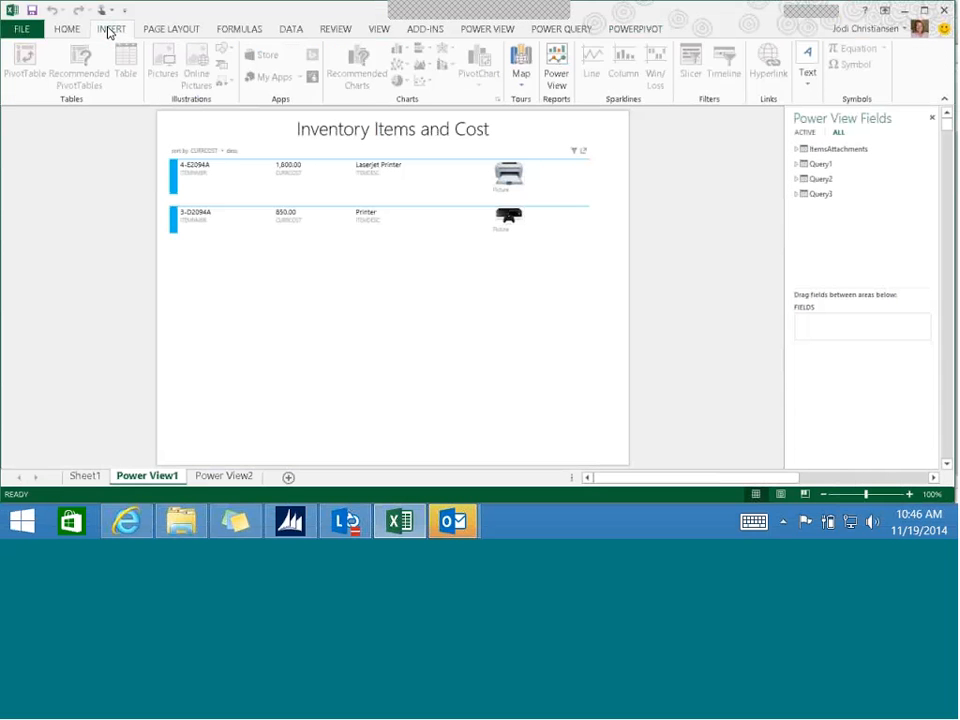
{"action": "left_click", "coordinate": [490, 29]}
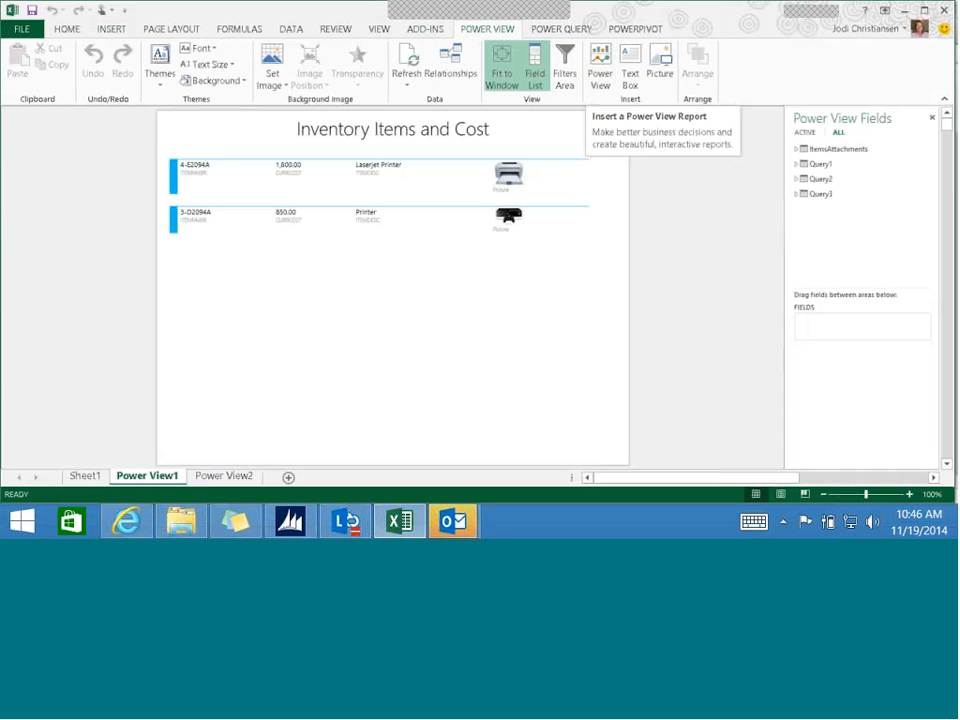
{"action": "left_click", "coordinate": [797, 149]}
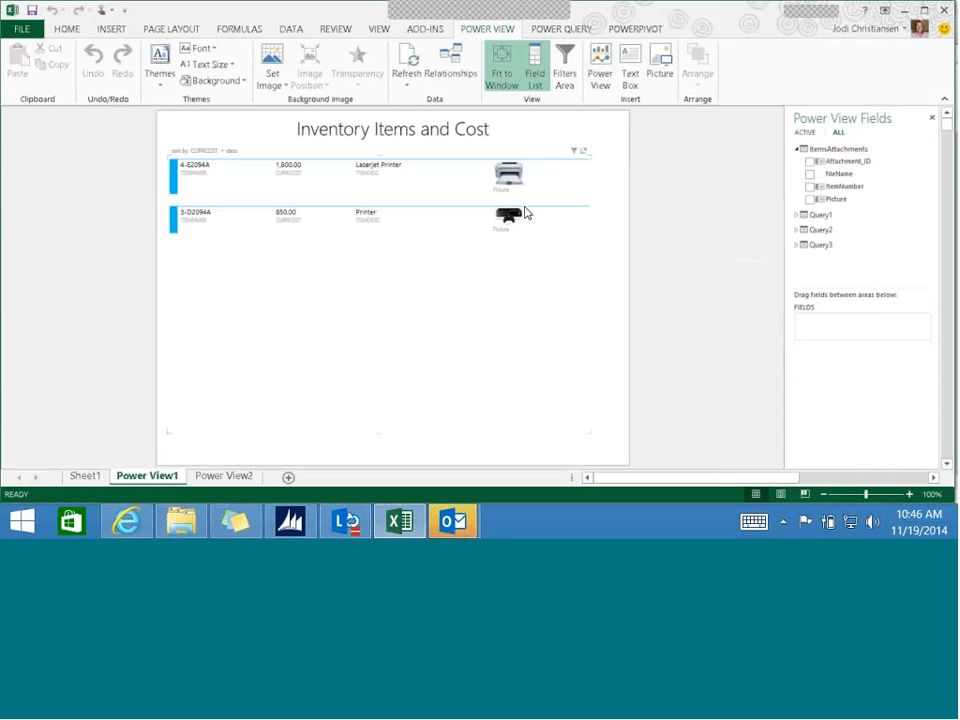
{"action": "left_click", "coordinate": [400, 188]}
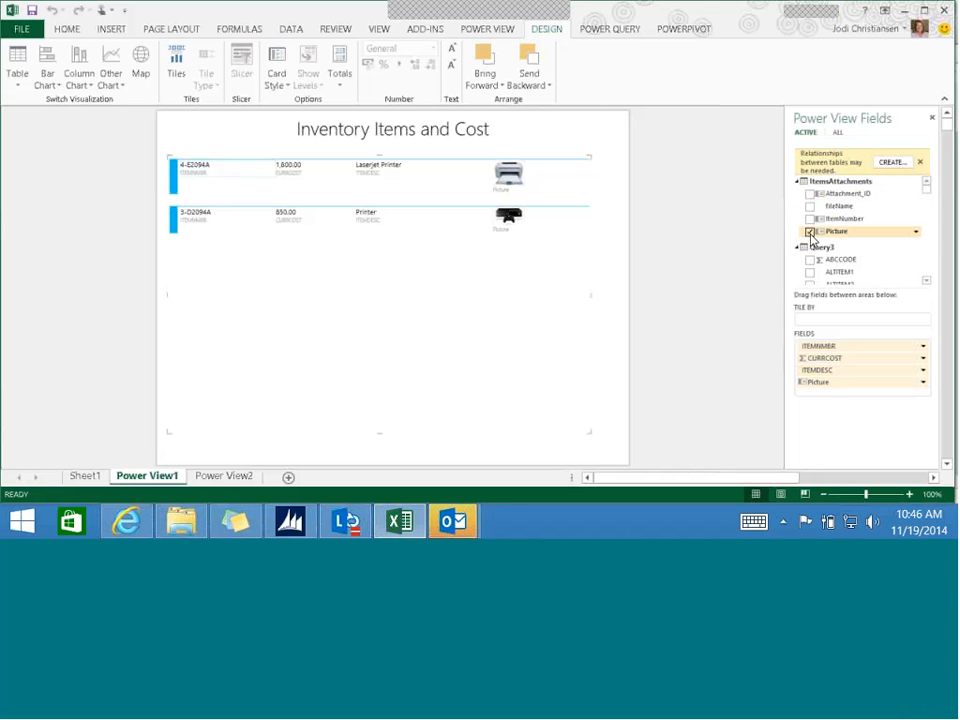
{"action": "left_click", "coordinate": [929, 282]}
{"action": "left_click", "coordinate": [929, 283]}
{"action": "left_click", "coordinate": [929, 283]}
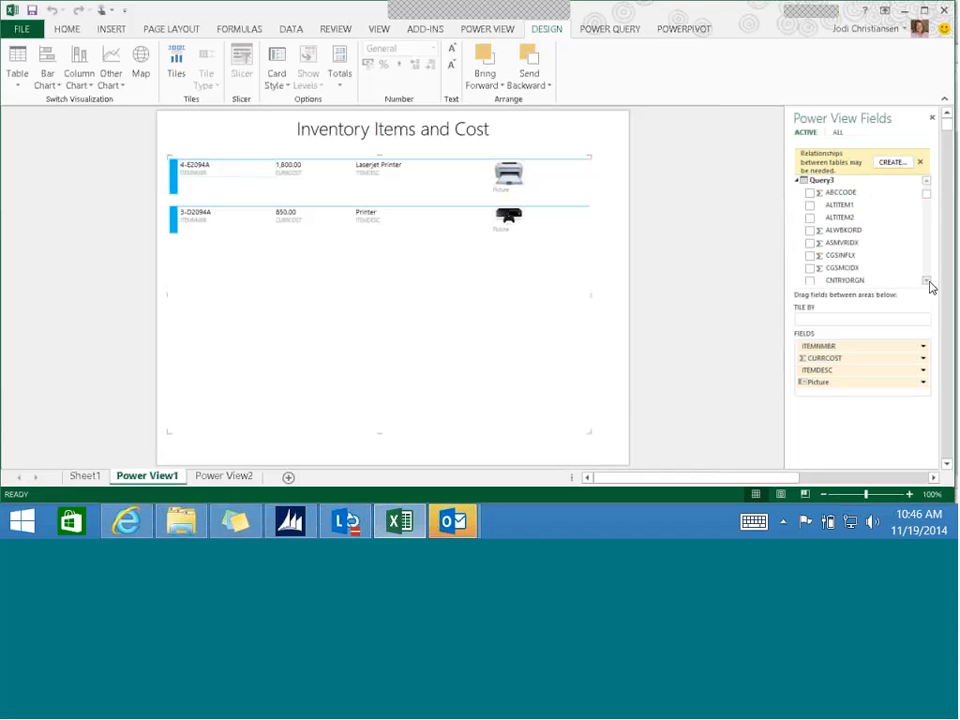
{"action": "left_click", "coordinate": [929, 283]}
{"action": "left_click", "coordinate": [929, 283]}
{"action": "left_click", "coordinate": [929, 283]}
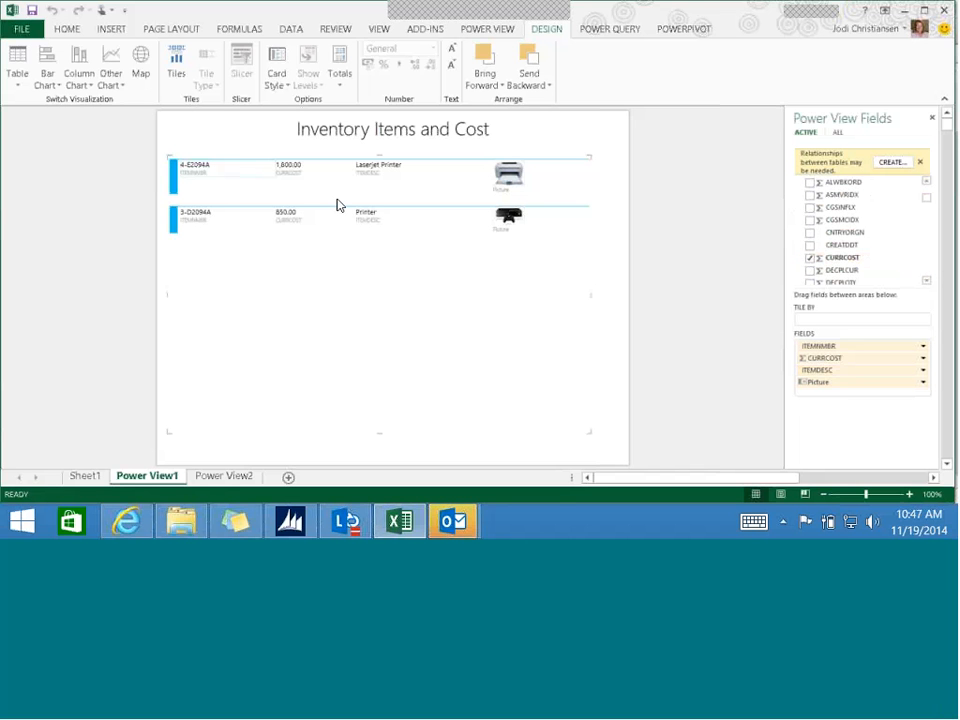
{"action": "mouse_move", "coordinate": [337, 205]}
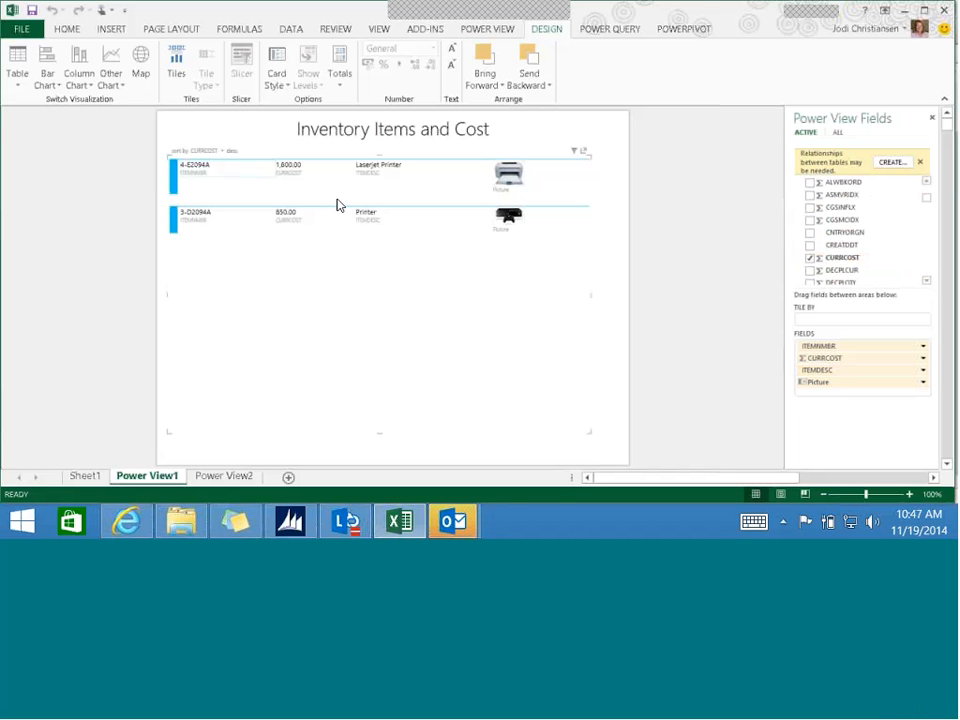
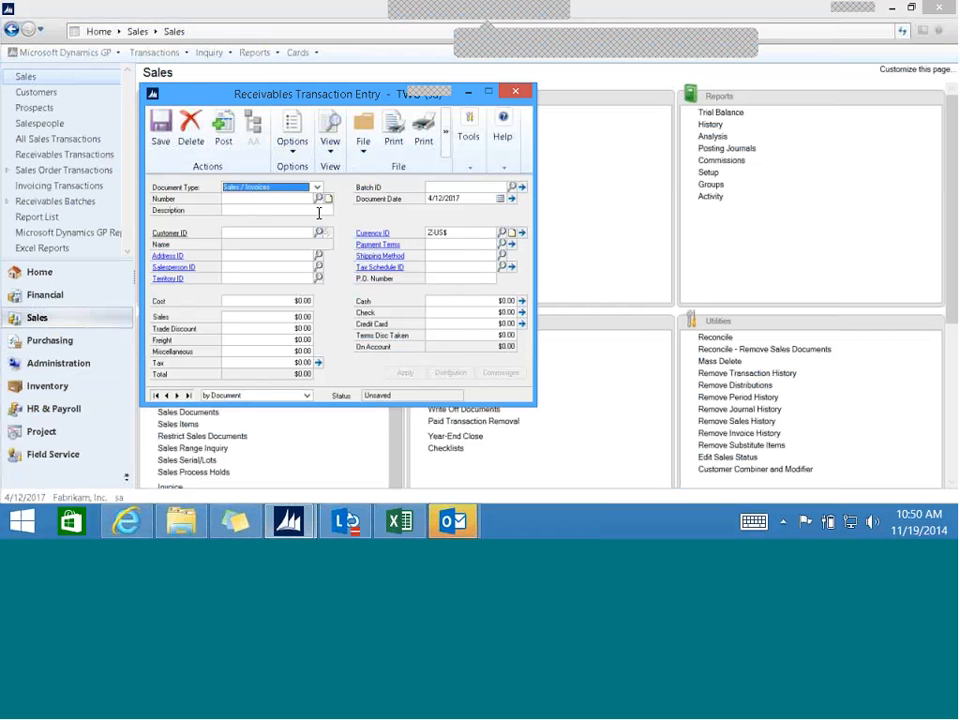
- View the attachment management window from the new sales invoice's number note, close both, and discard the unsaved receivables transaction
{"action": "left_click", "coordinate": [319, 211]}
{"action": "left_click", "coordinate": [329, 200]}
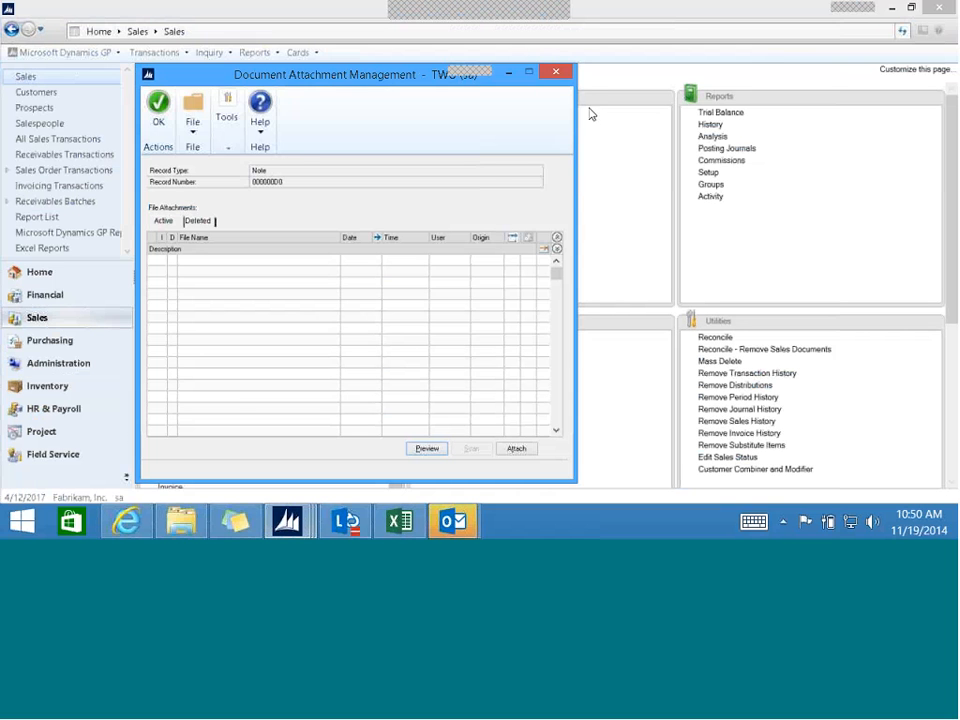
{"action": "left_click", "coordinate": [556, 74]}
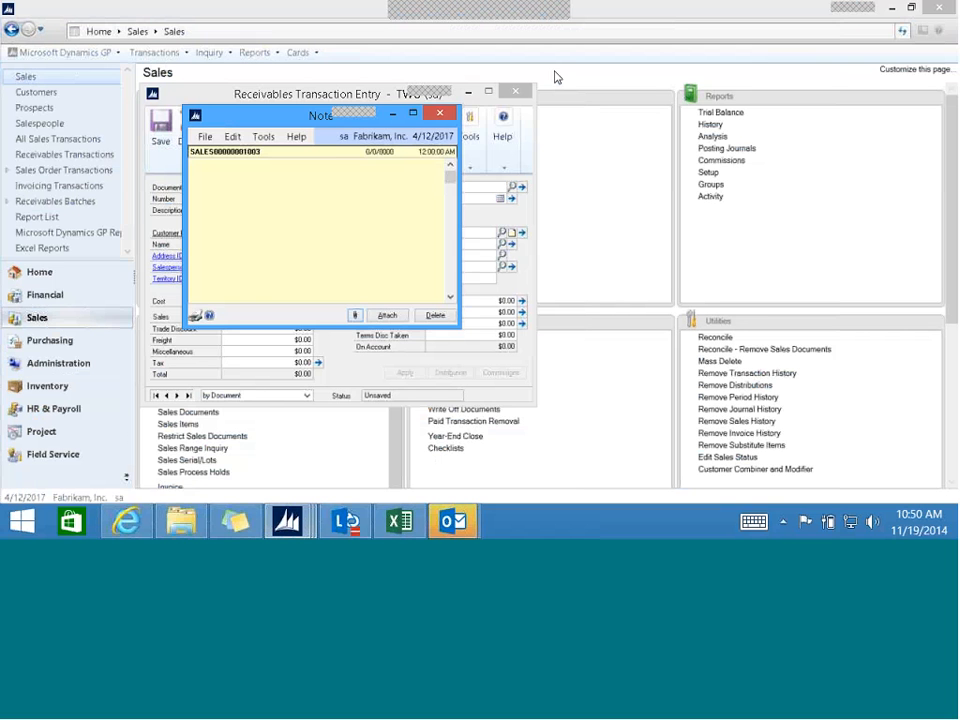
{"action": "left_click", "coordinate": [447, 115]}
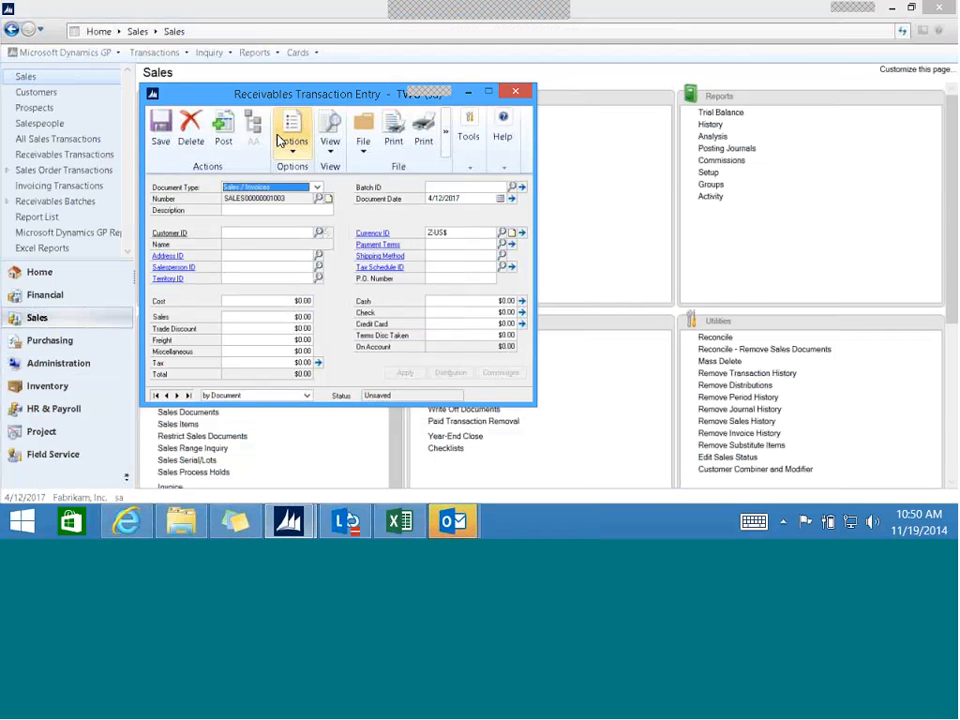
{"action": "left_click", "coordinate": [518, 93]}
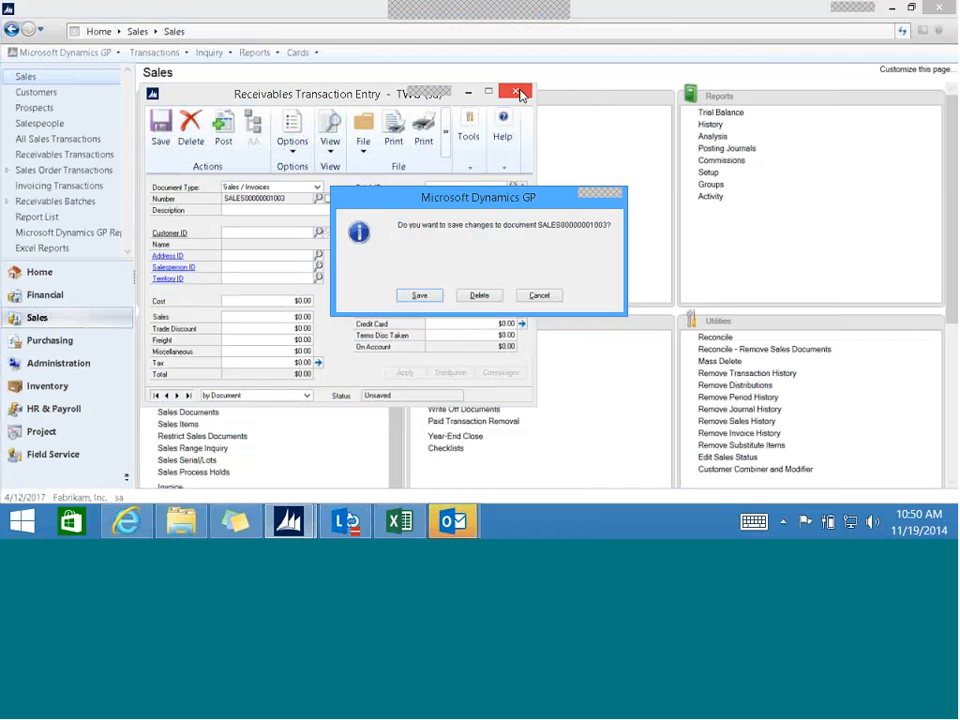
{"action": "left_click", "coordinate": [477, 297]}
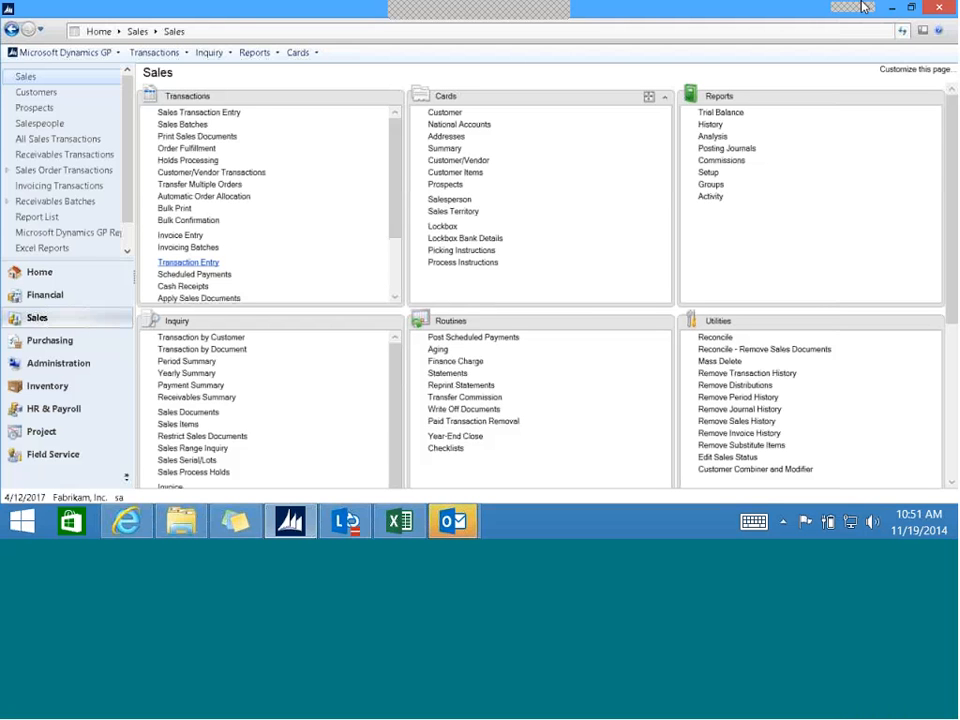
- Bring up the FIRST BANK batch in Receivables Batch Entry, view its Batch ID note for the attachment option, and close the windows
{"action": "left_click", "coordinate": [508, 336]}
{"action": "scroll", "coordinate": [197, 284], "scroll_direction": "down", "scroll_amount": 3}
{"action": "left_click", "coordinate": [197, 284]}
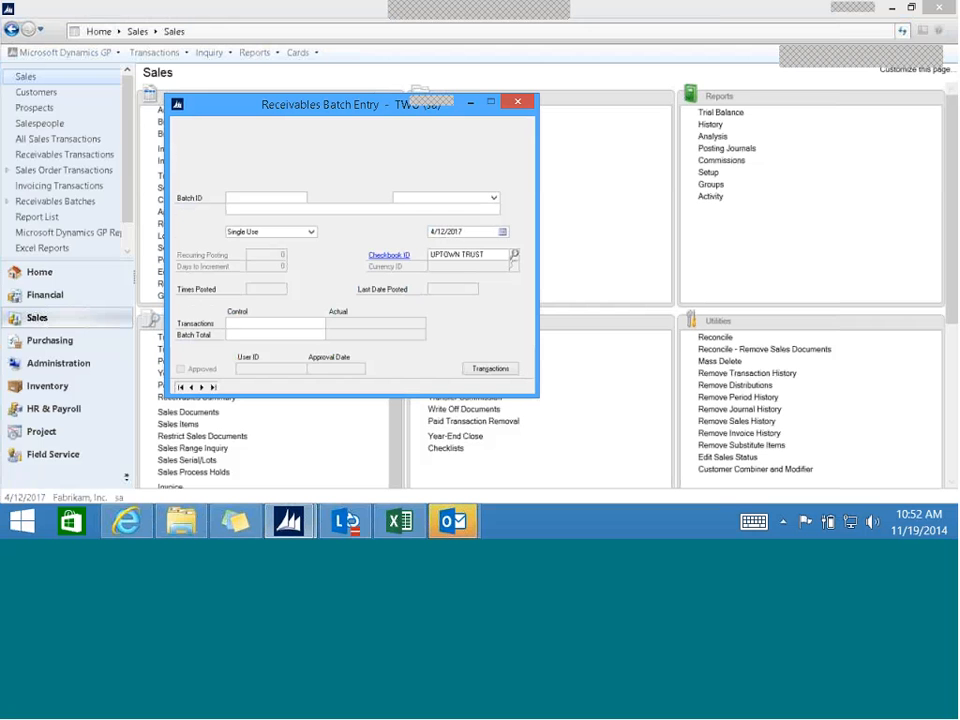
{"action": "left_click", "coordinate": [202, 389]}
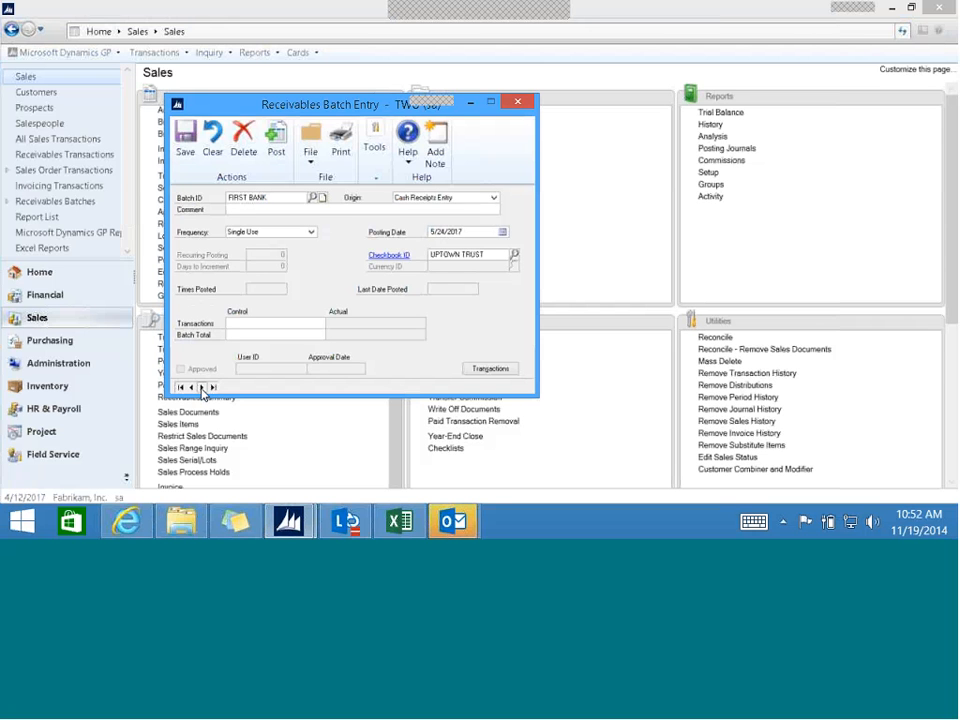
{"action": "left_click", "coordinate": [322, 199]}
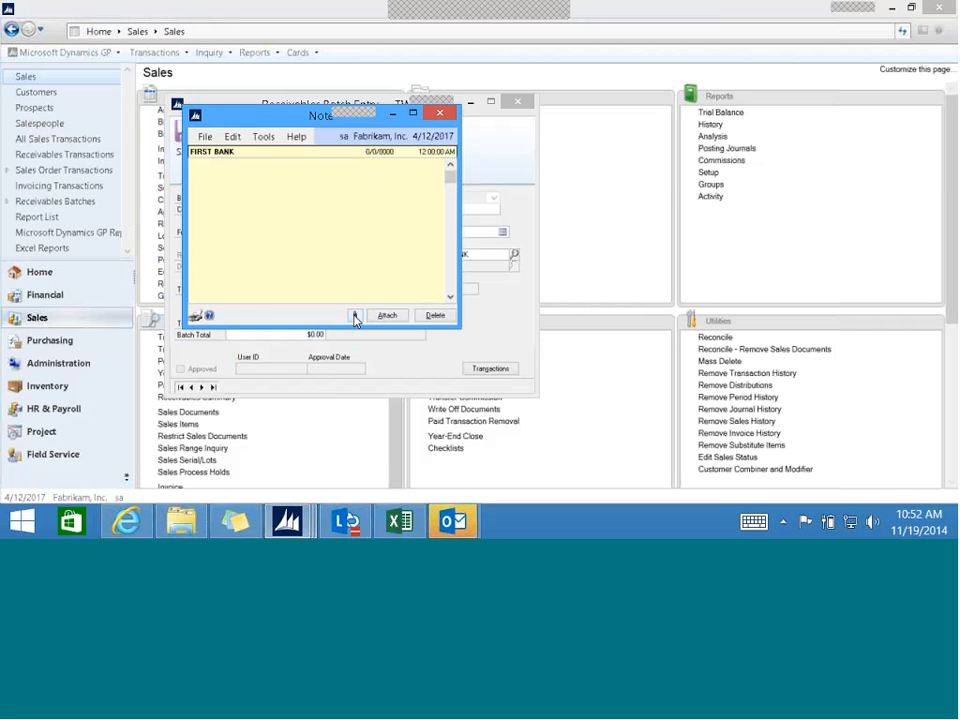
{"action": "left_click", "coordinate": [441, 114]}
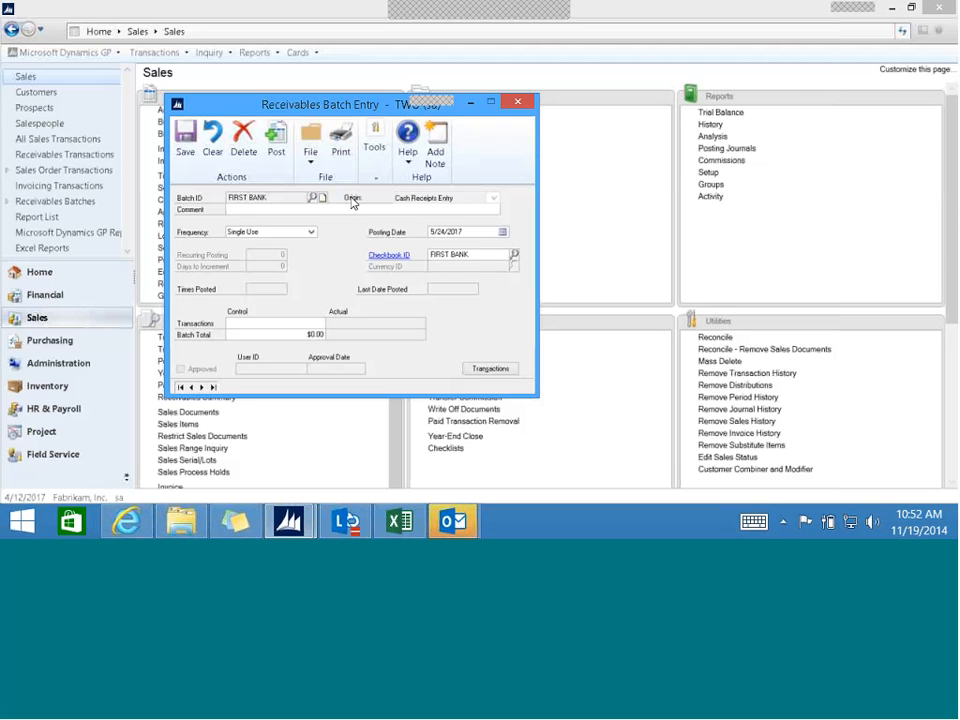
{"action": "left_click", "coordinate": [516, 104]}
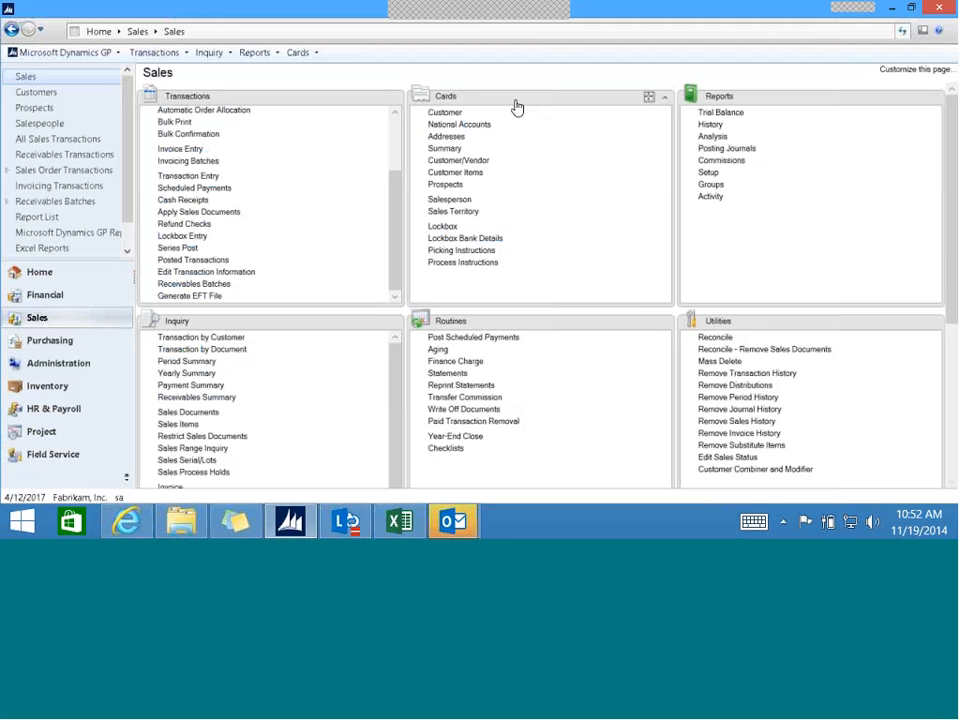